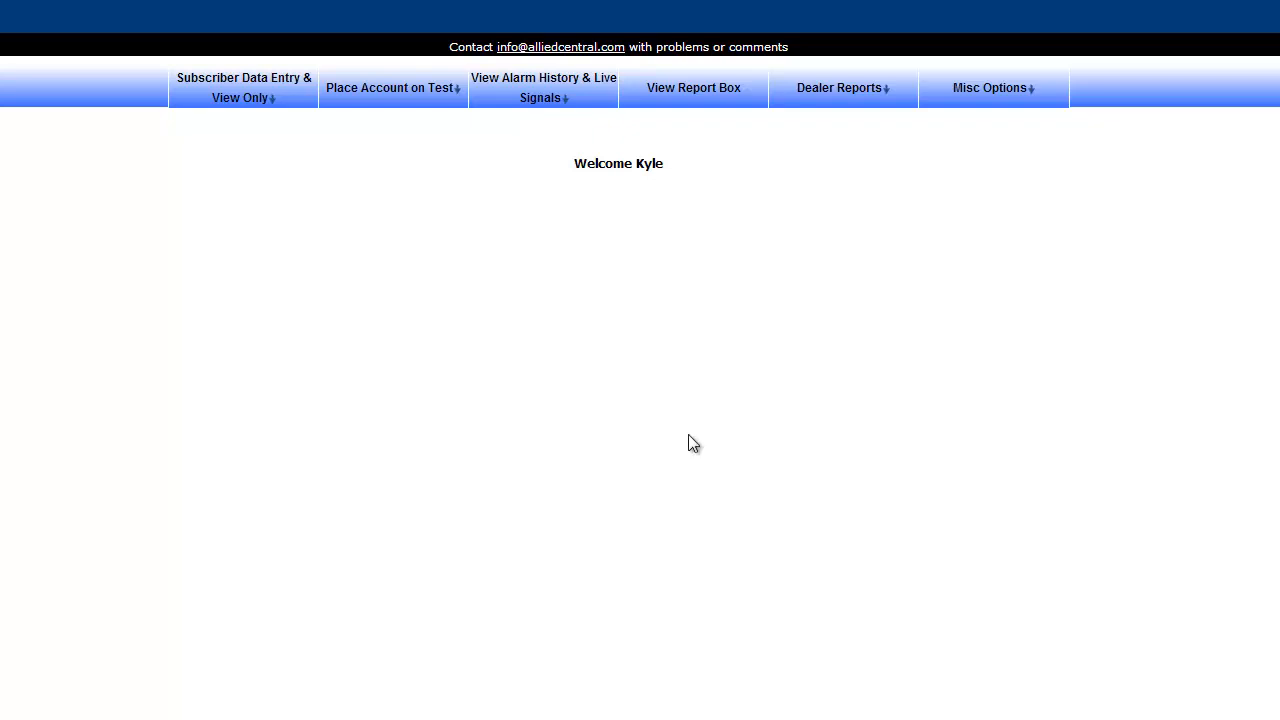
Bring up the Subscriber Data Entry & View Only submenu from the welcome page.
mouse_move(250, 88)
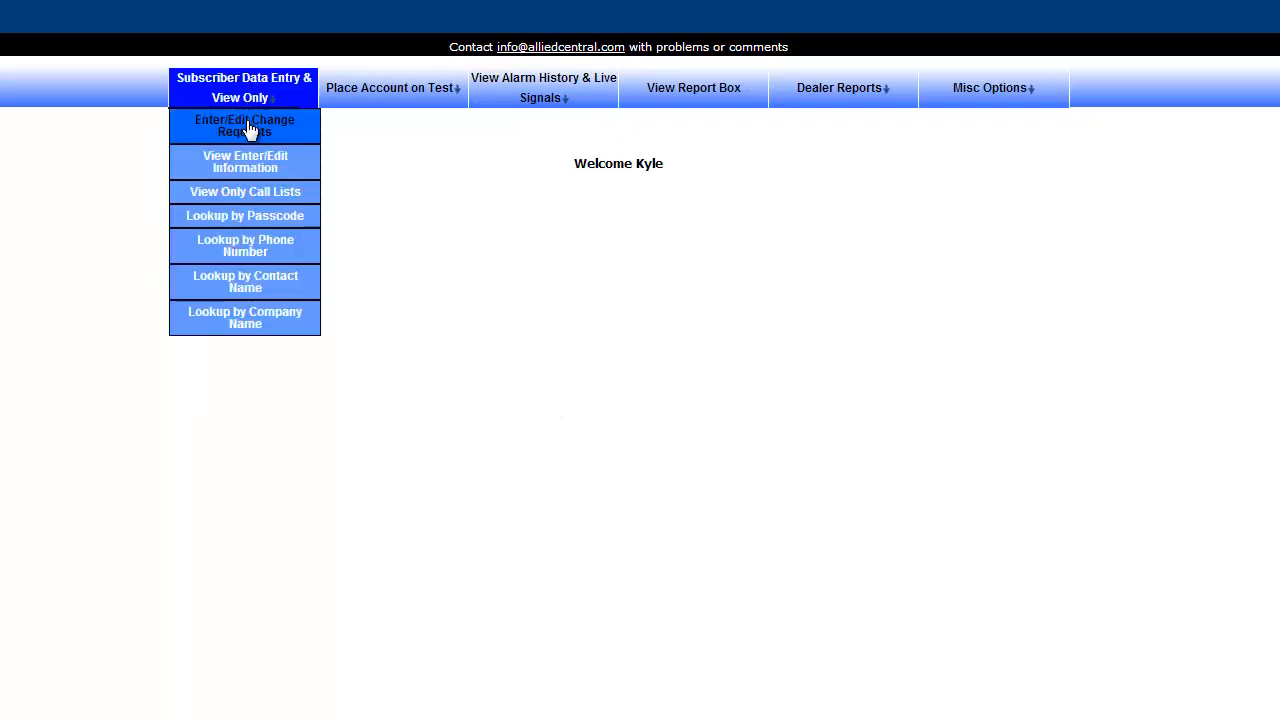
Load account 1110 through Enter/Edit Change Requests and go to CONTACTS > EDIT CONTACTS.
left_click(250, 128)
left_click(598, 198)
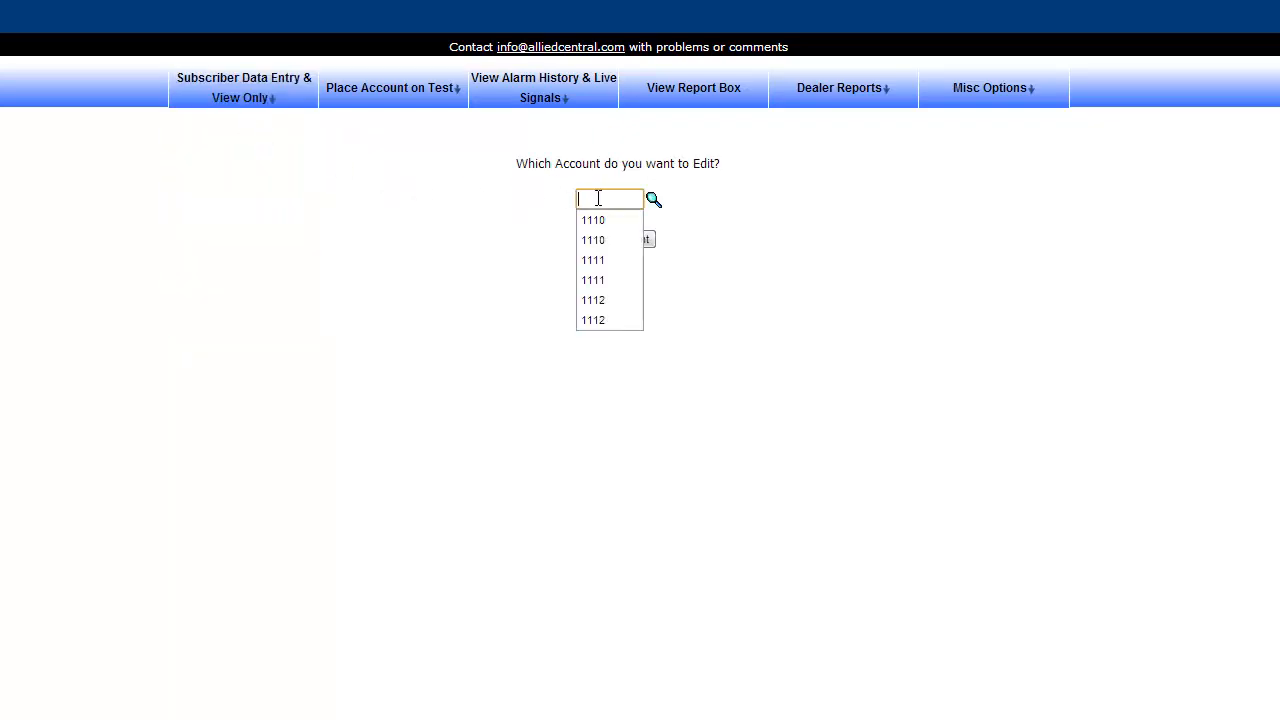
left_click(607, 220)
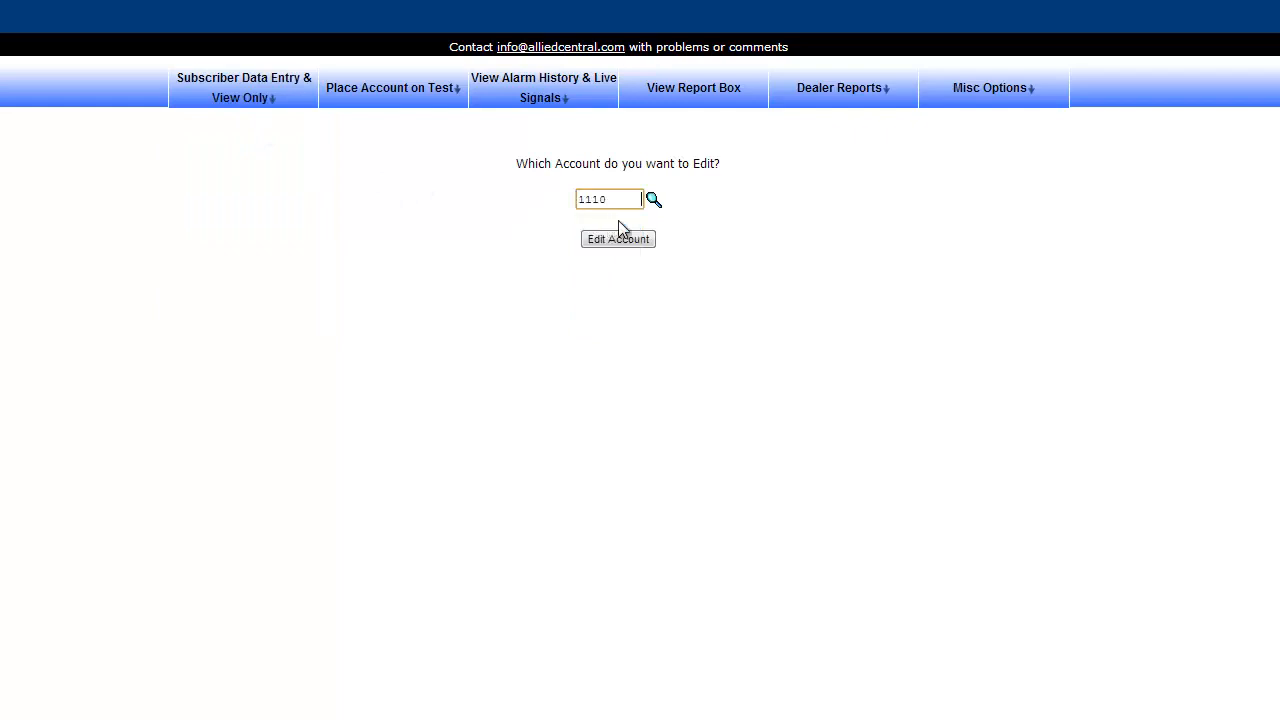
left_click(618, 242)
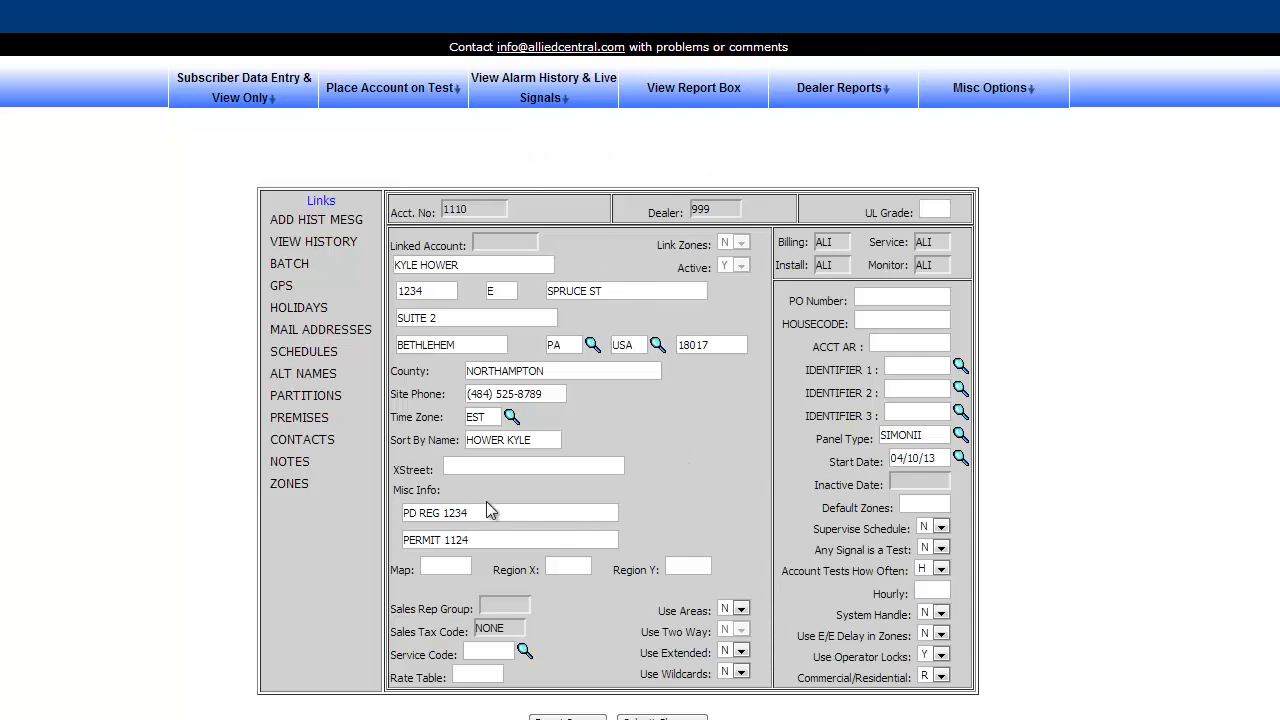
left_click(320, 450)
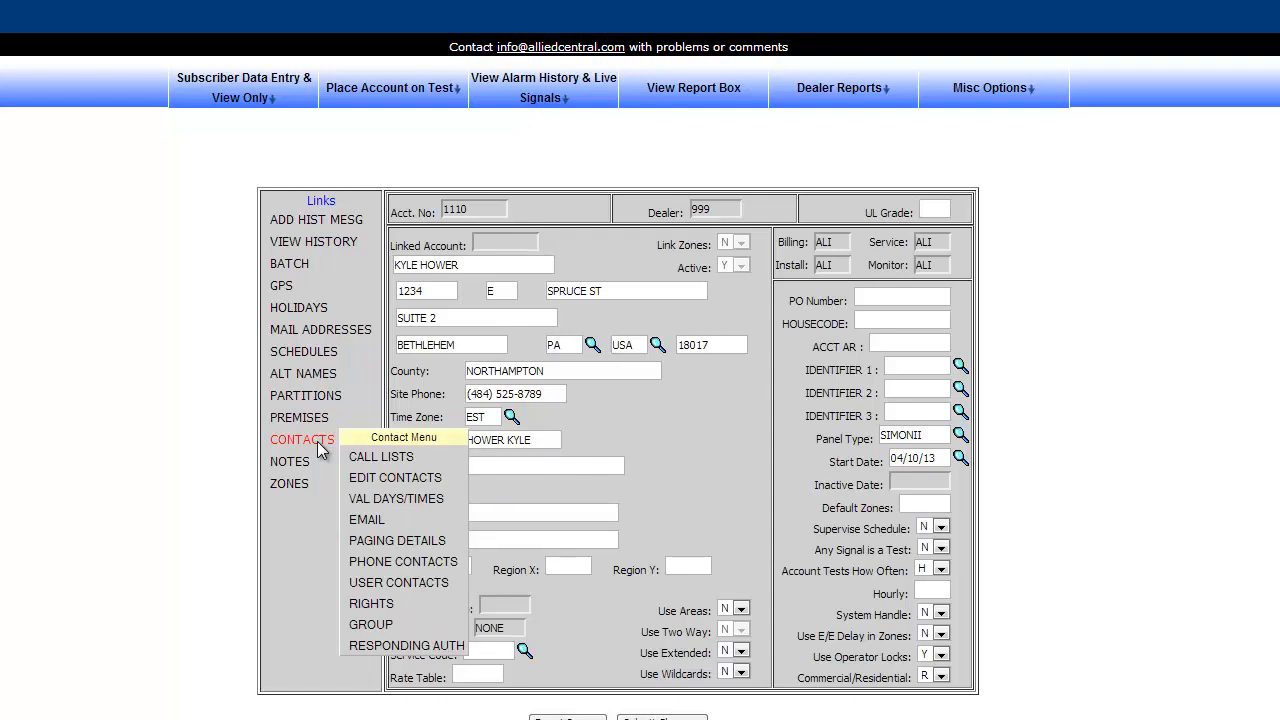
left_click(443, 476)
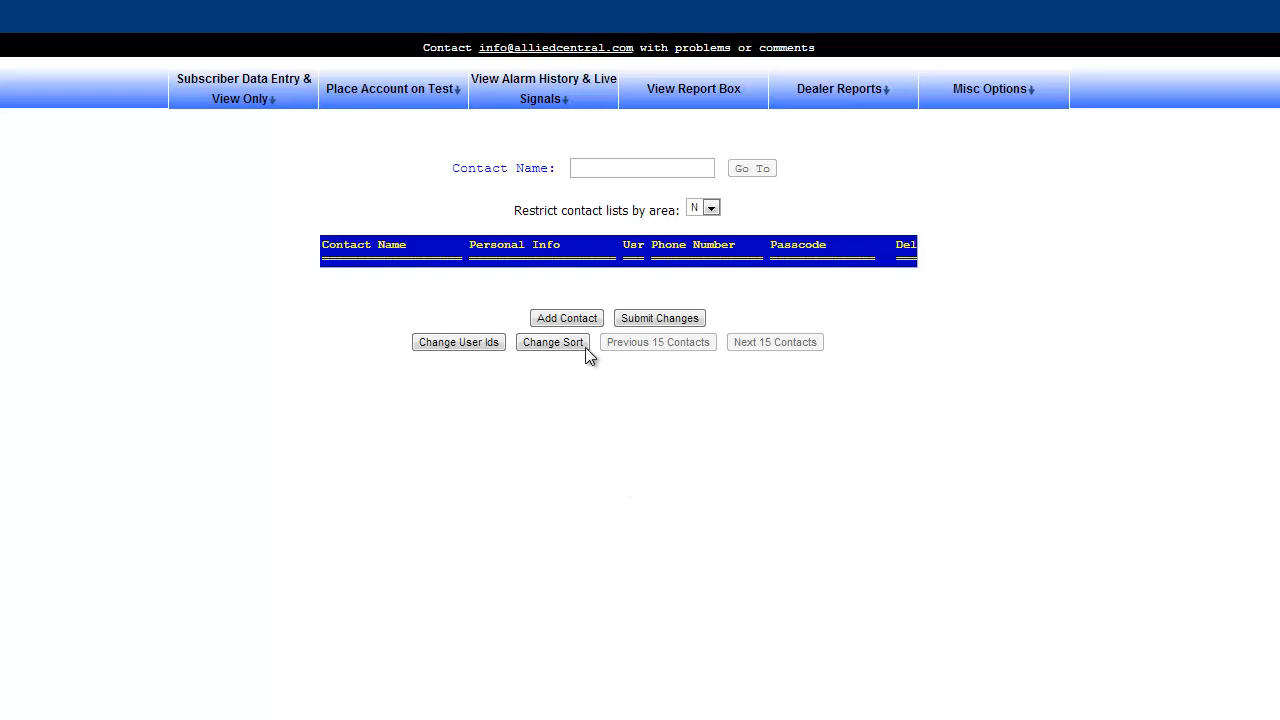
Add a new contact row using the suggested account holder name.
left_click(567, 318)
left_click(353, 278)
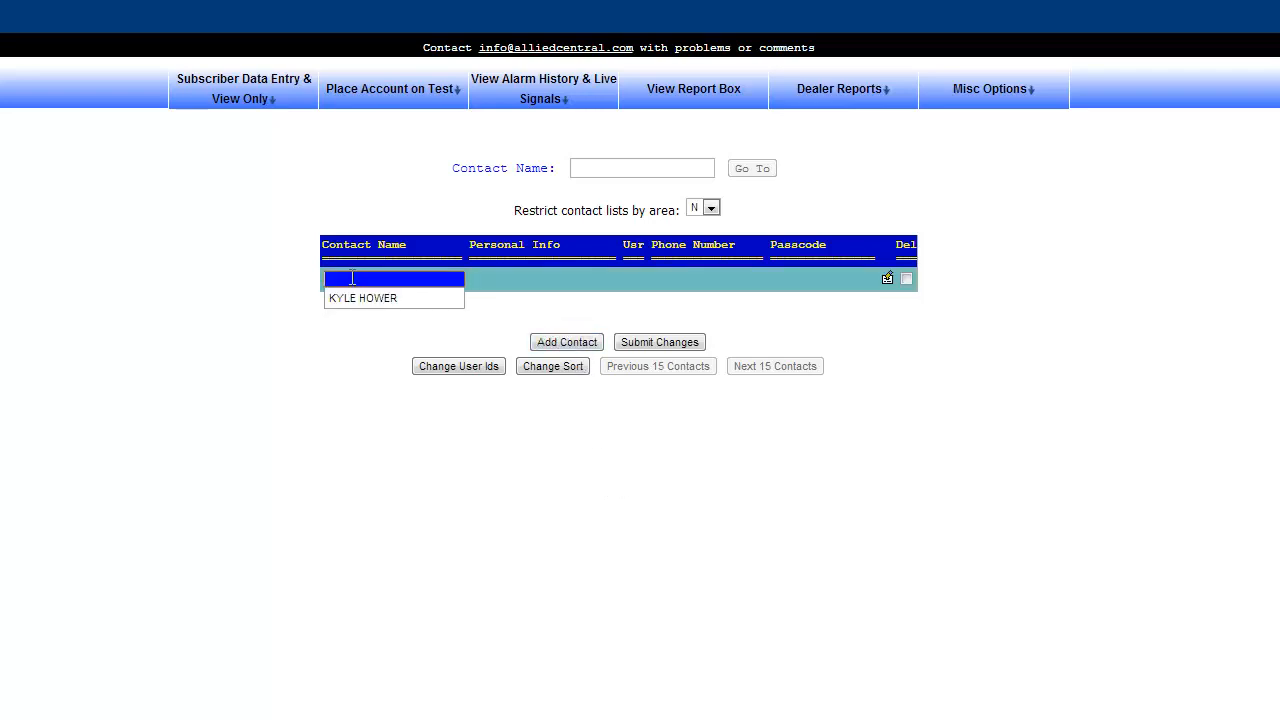
left_click(353, 278)
left_click(353, 278)
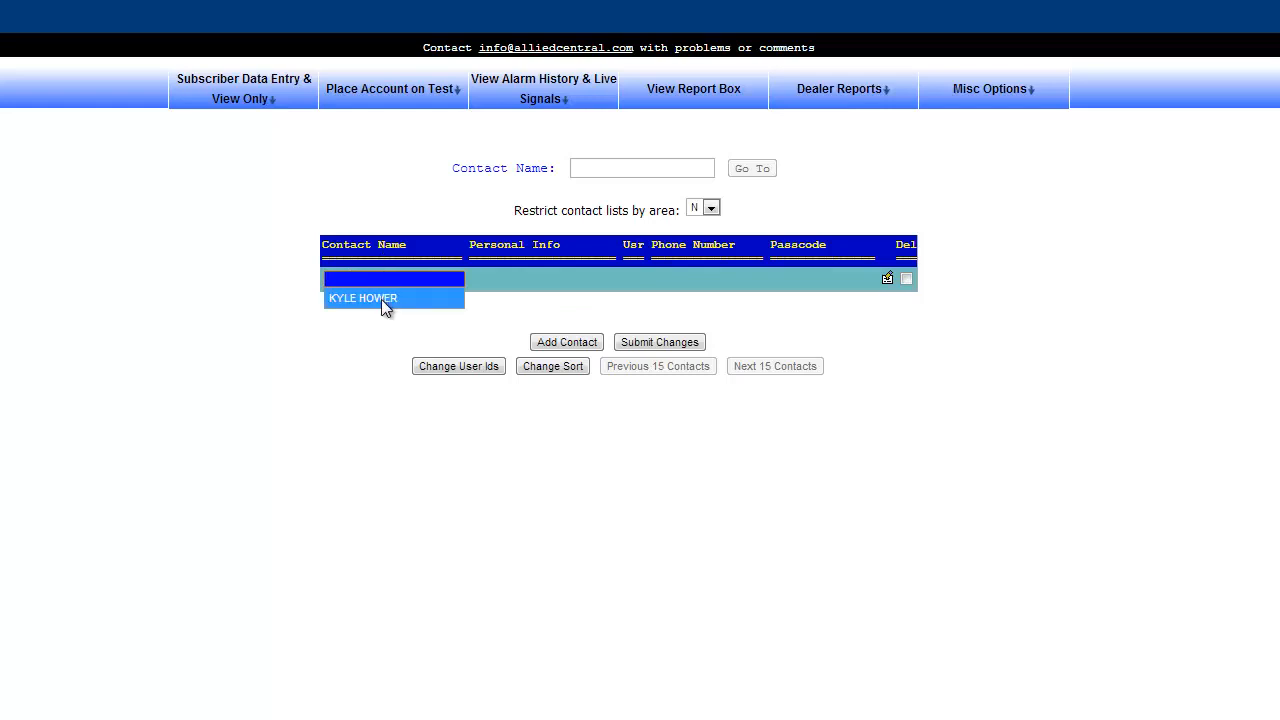
left_click(381, 299)
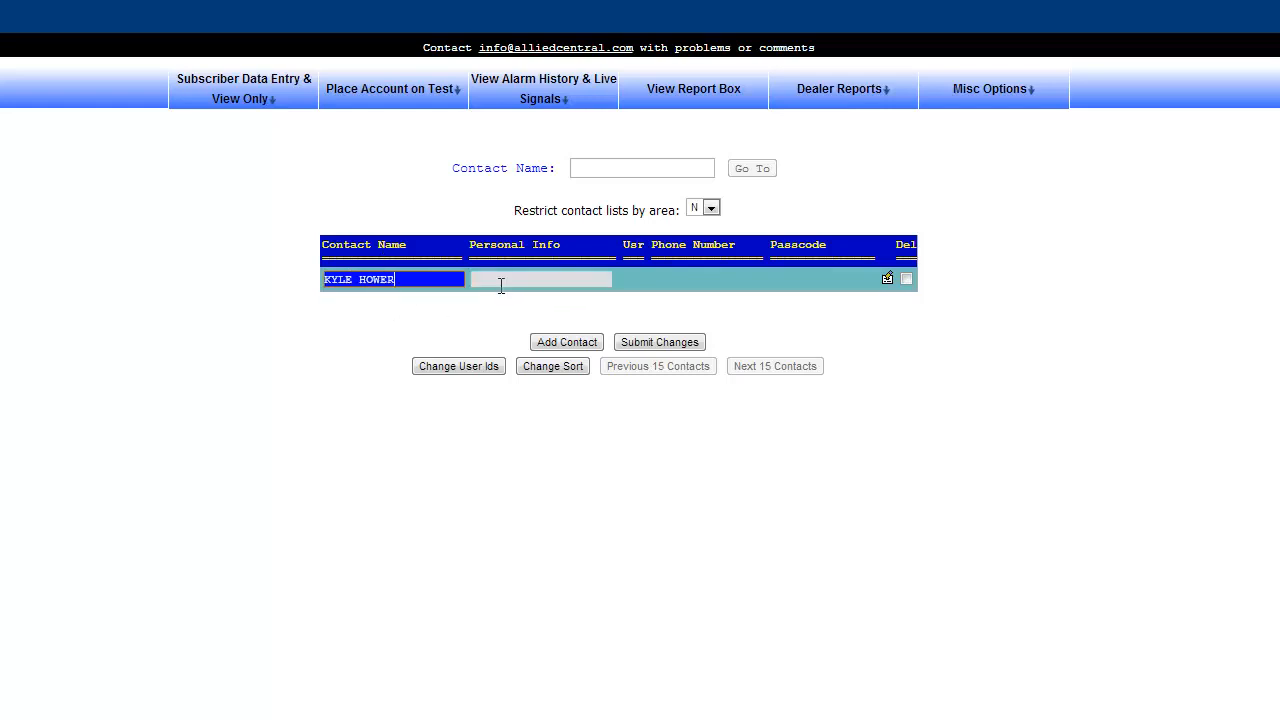
Set the contact's personal info to CELL and user ID to 001.
left_click(502, 280)
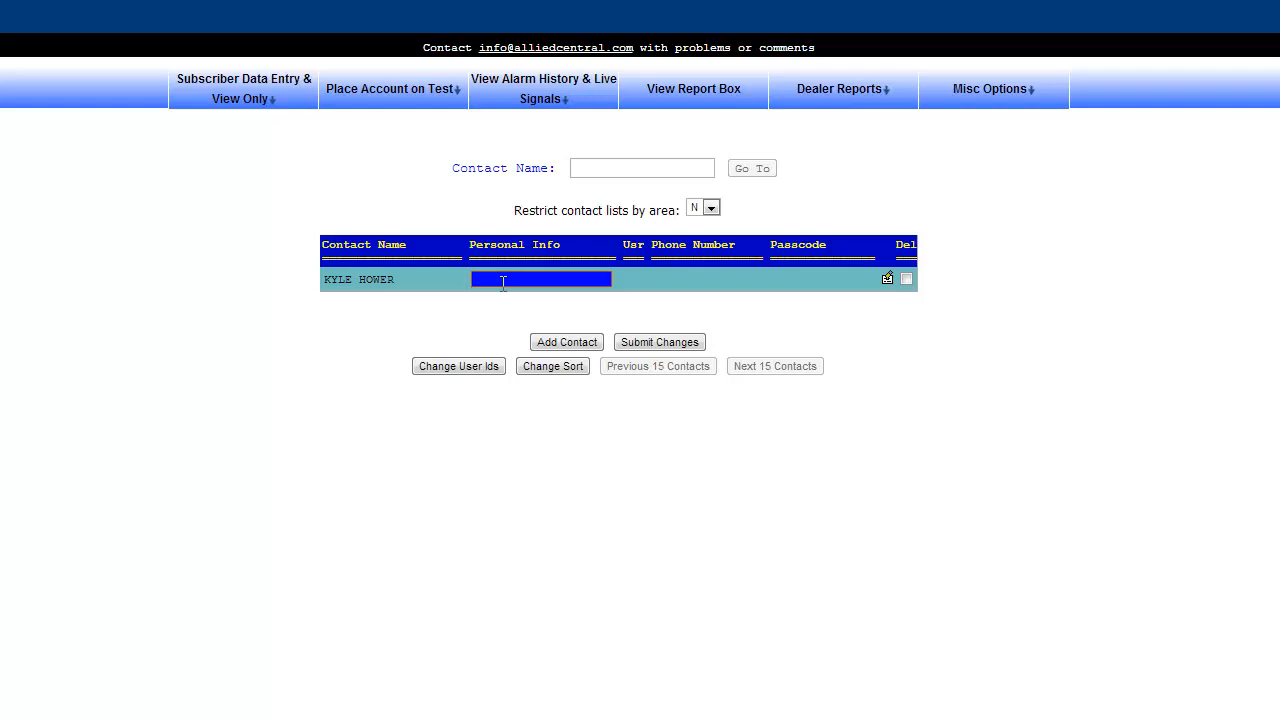
type("WORK")
key("BackSpace")
key("BackSpace")
key("BackSpace")
key("BackSpace")
type("CELL")
key("Tab")
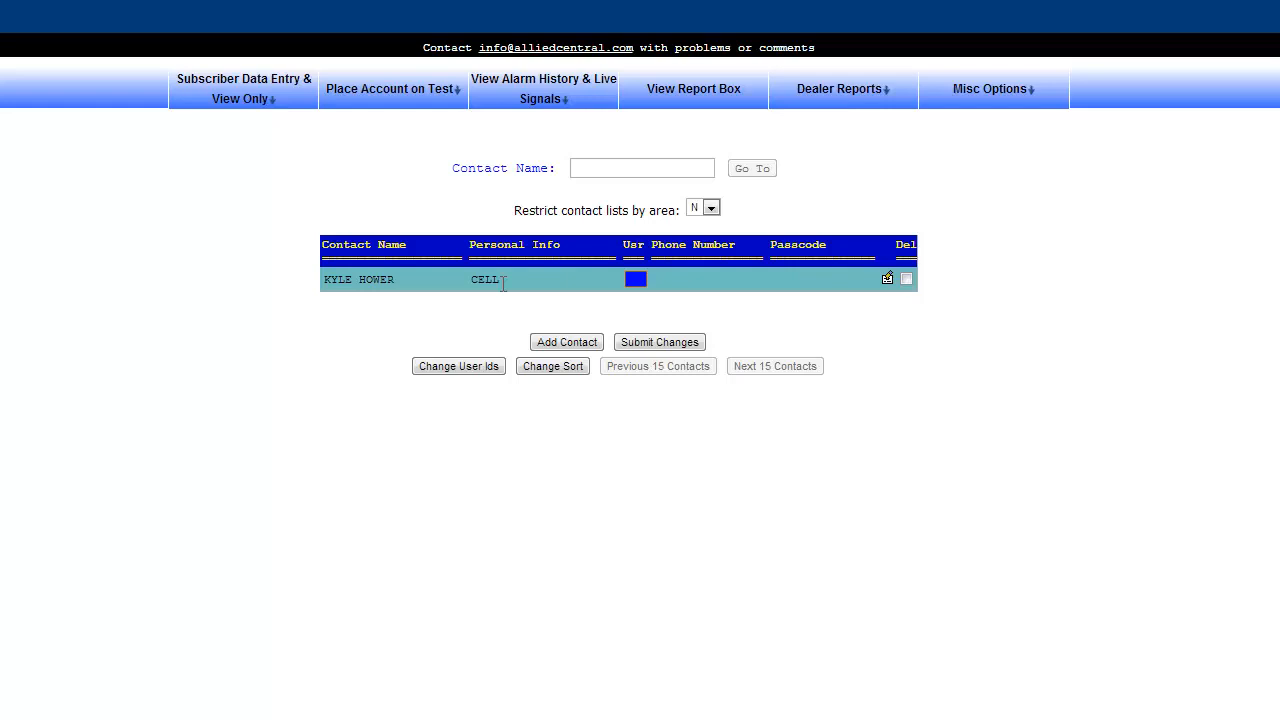
type("001")
key("Tab")
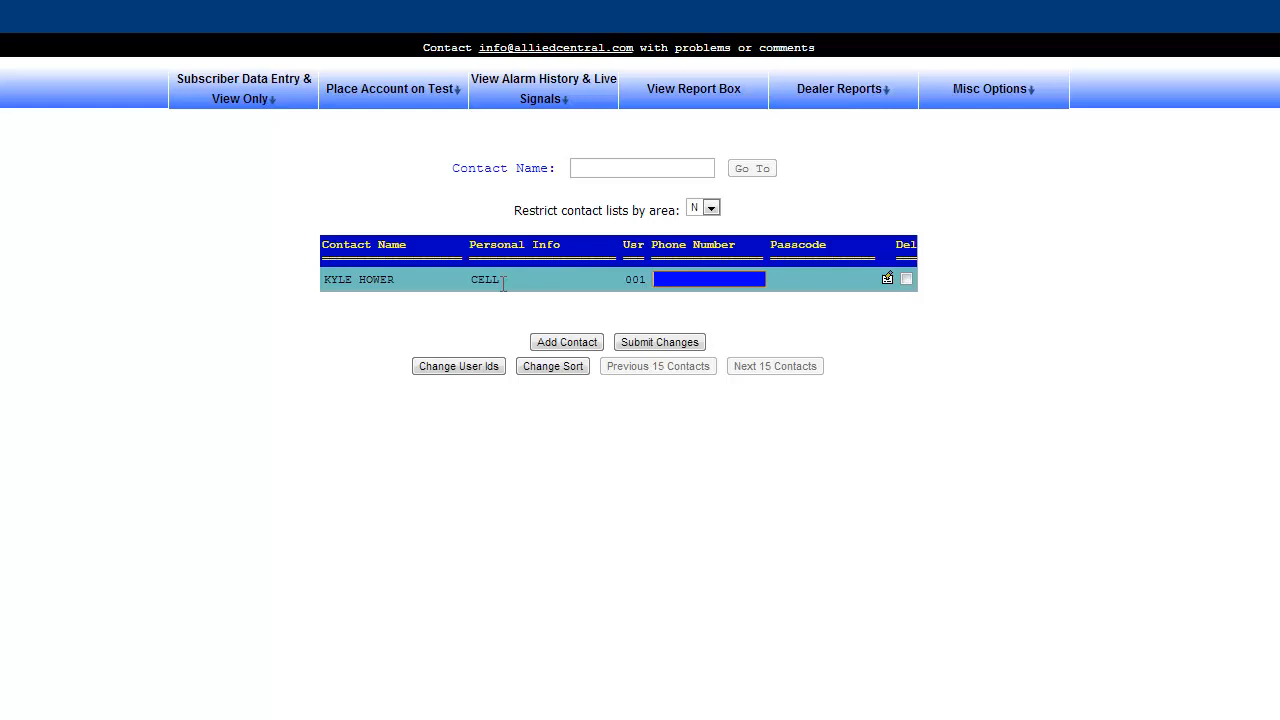
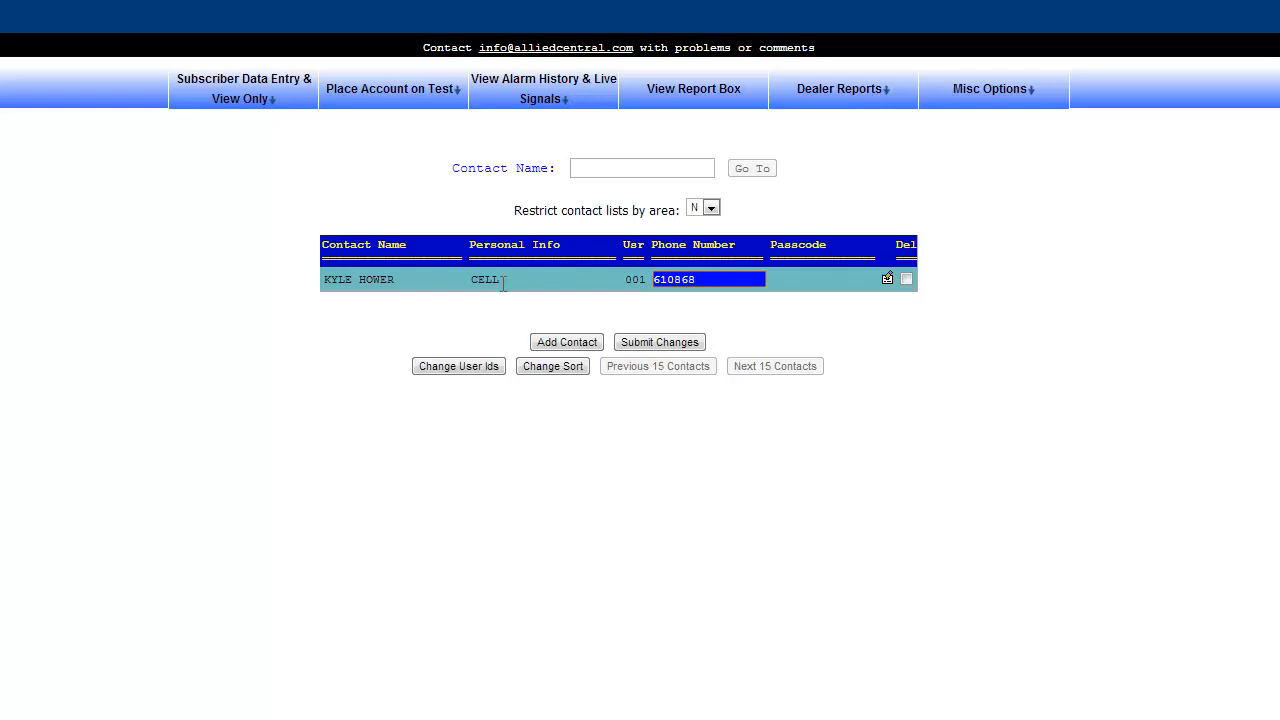
Enter the account holder's phone number and add a blank second contact row.
key("Tab")
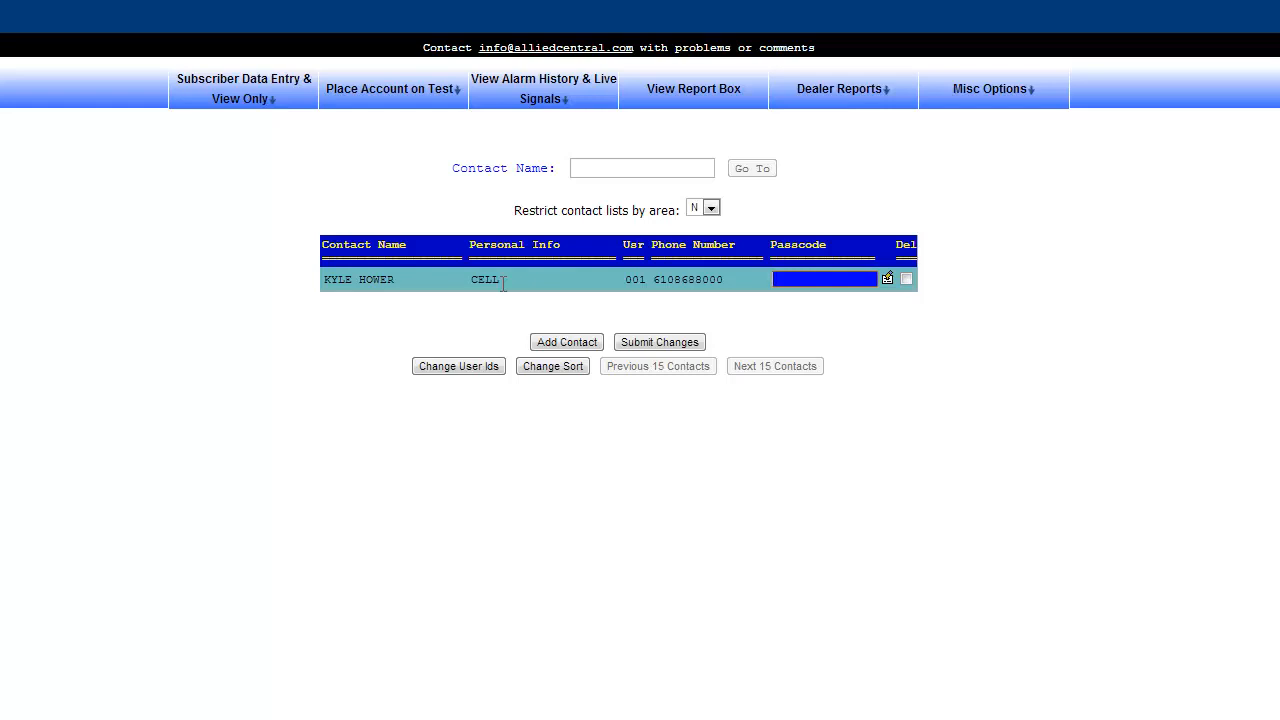
left_click(556, 344)
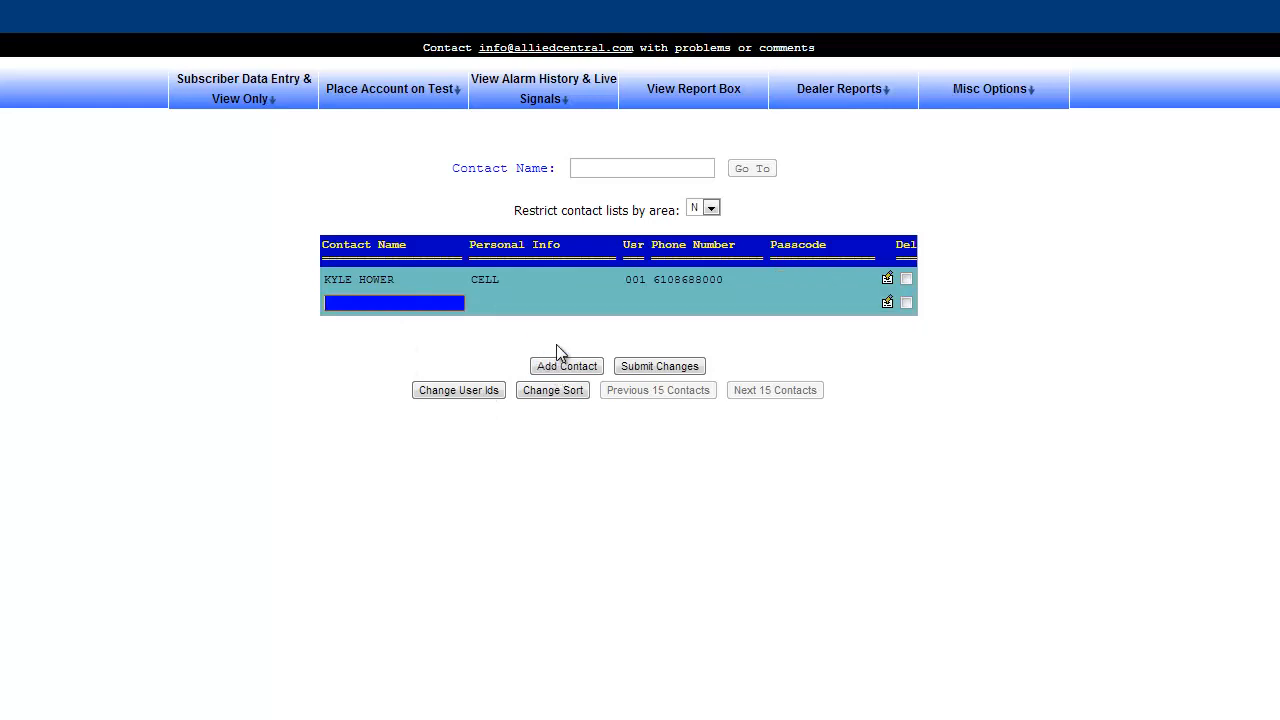
Add an AUTHORIZED PASSCODE contact via AP, set its passcode, and show a contact's details panel.
left_click(353, 304)
key("Tab")
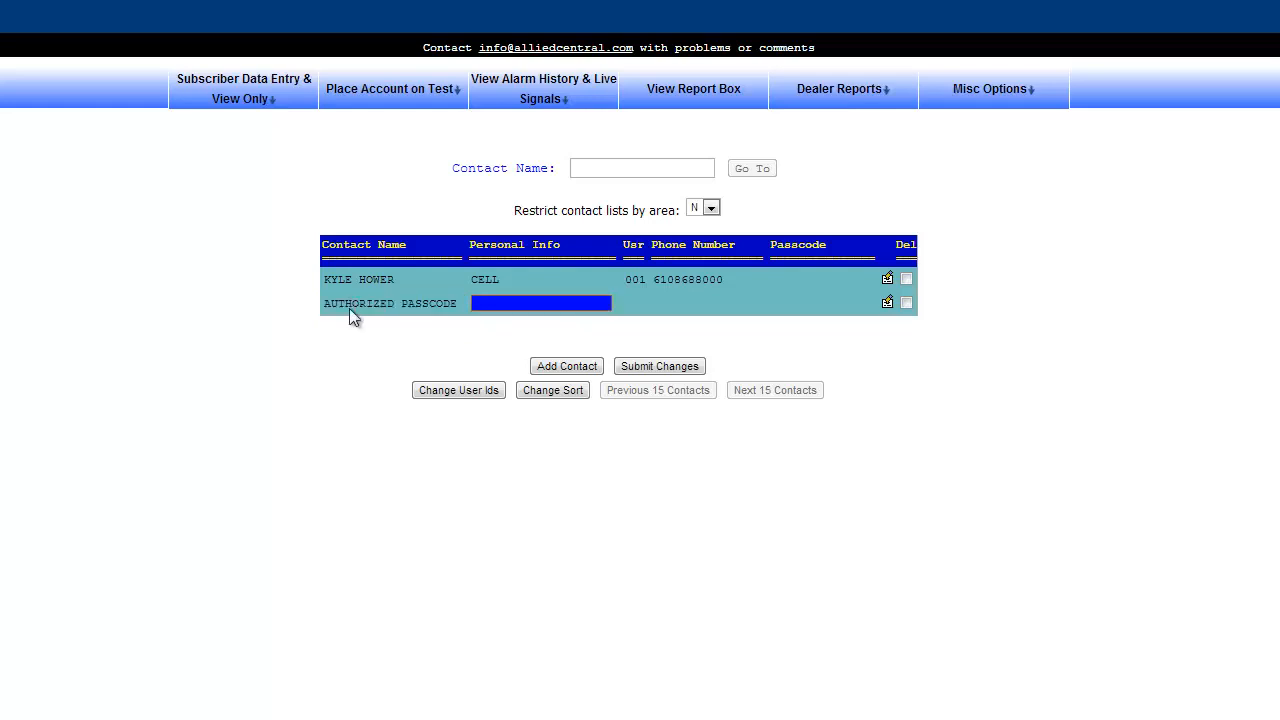
key("Tab")
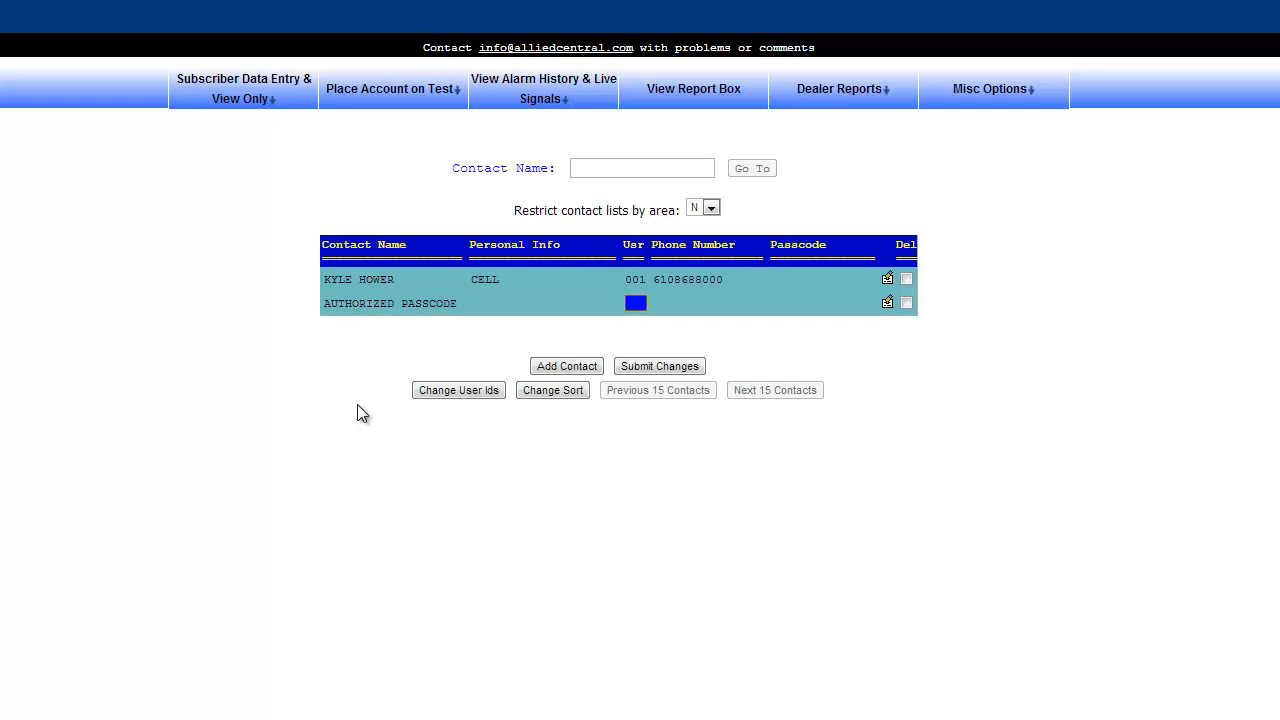
key("Tab")
key("Tab")
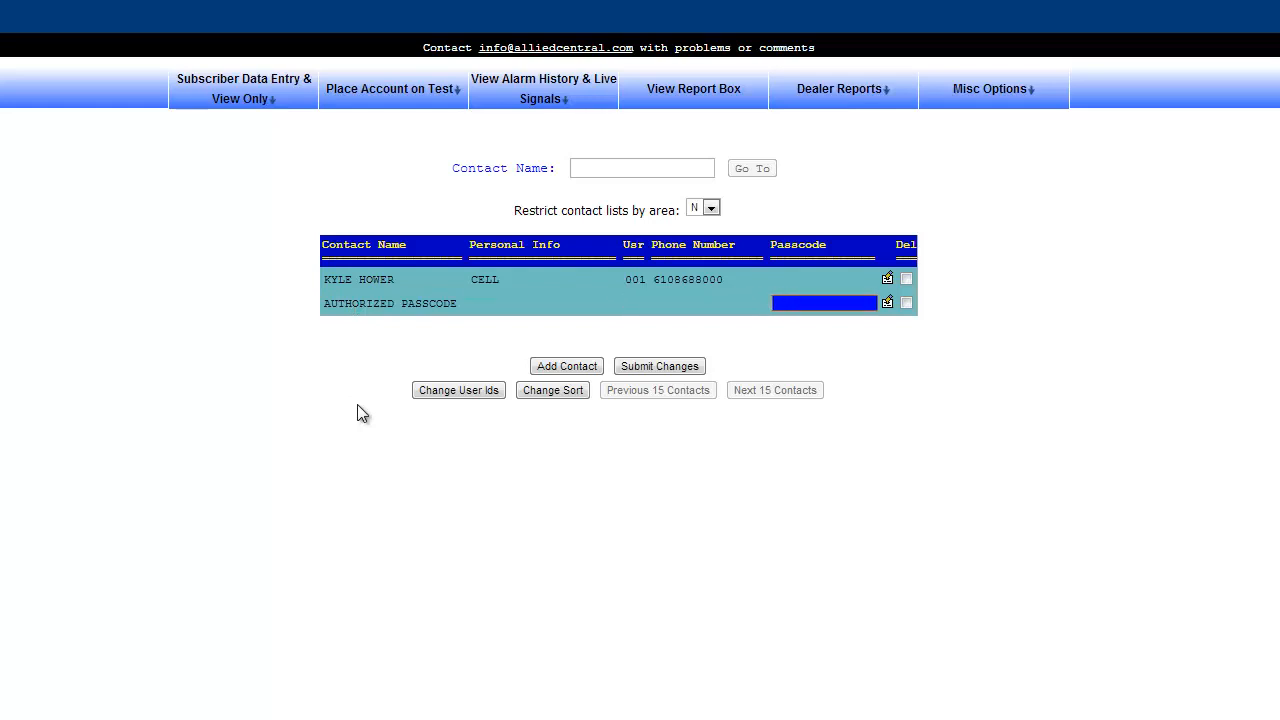
left_click(890, 281)
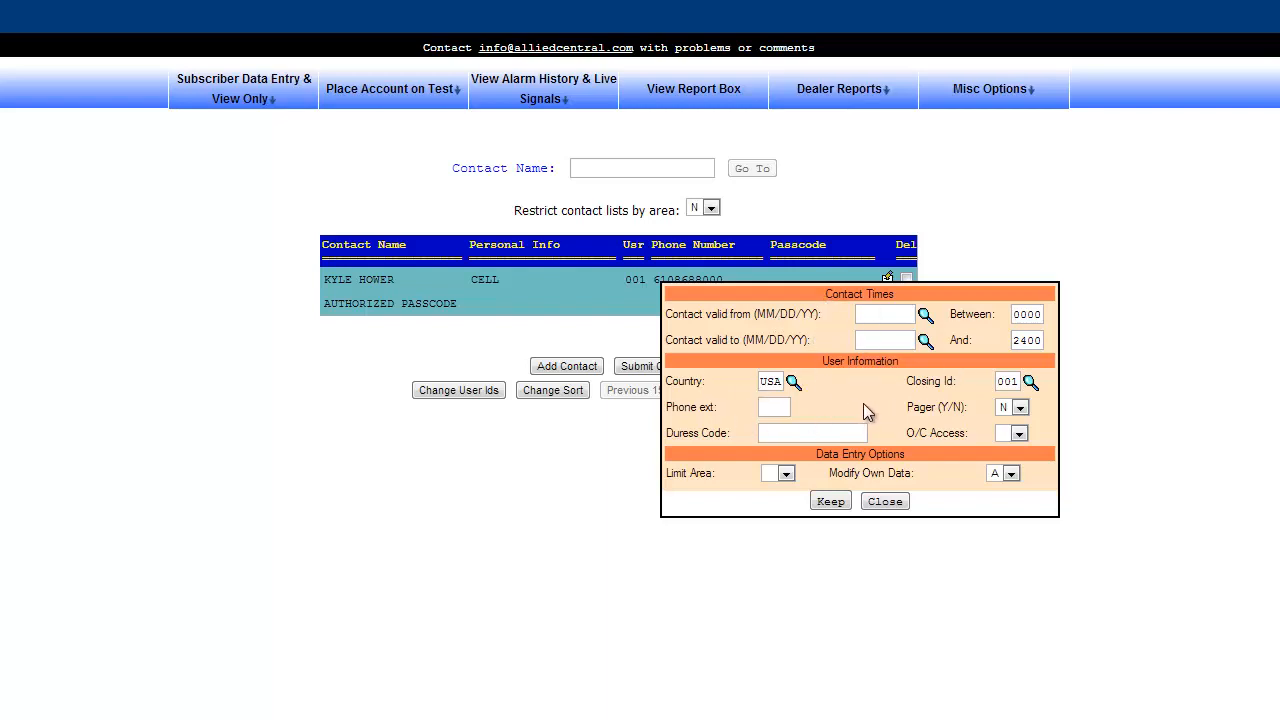
Leave the contact's country as USA, close the details panel, and select user ID 001.
left_click(794, 382)
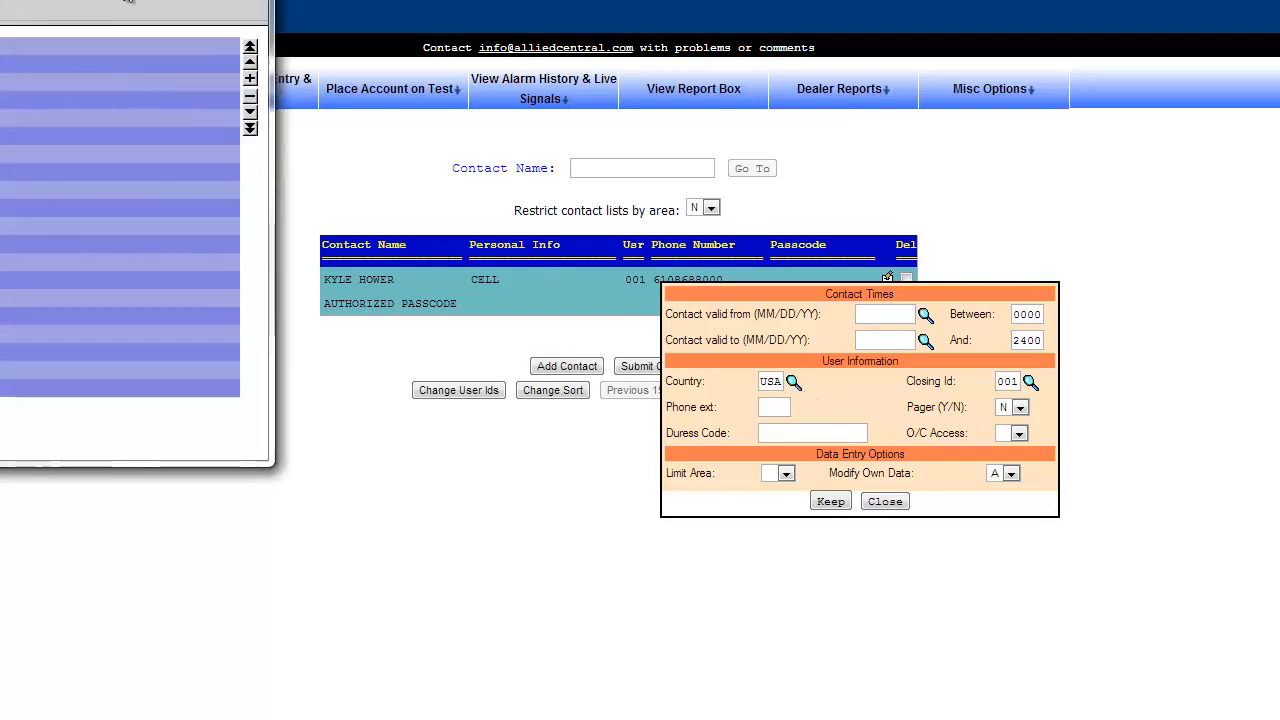
left_click_drag(55, 0, 801, 179)
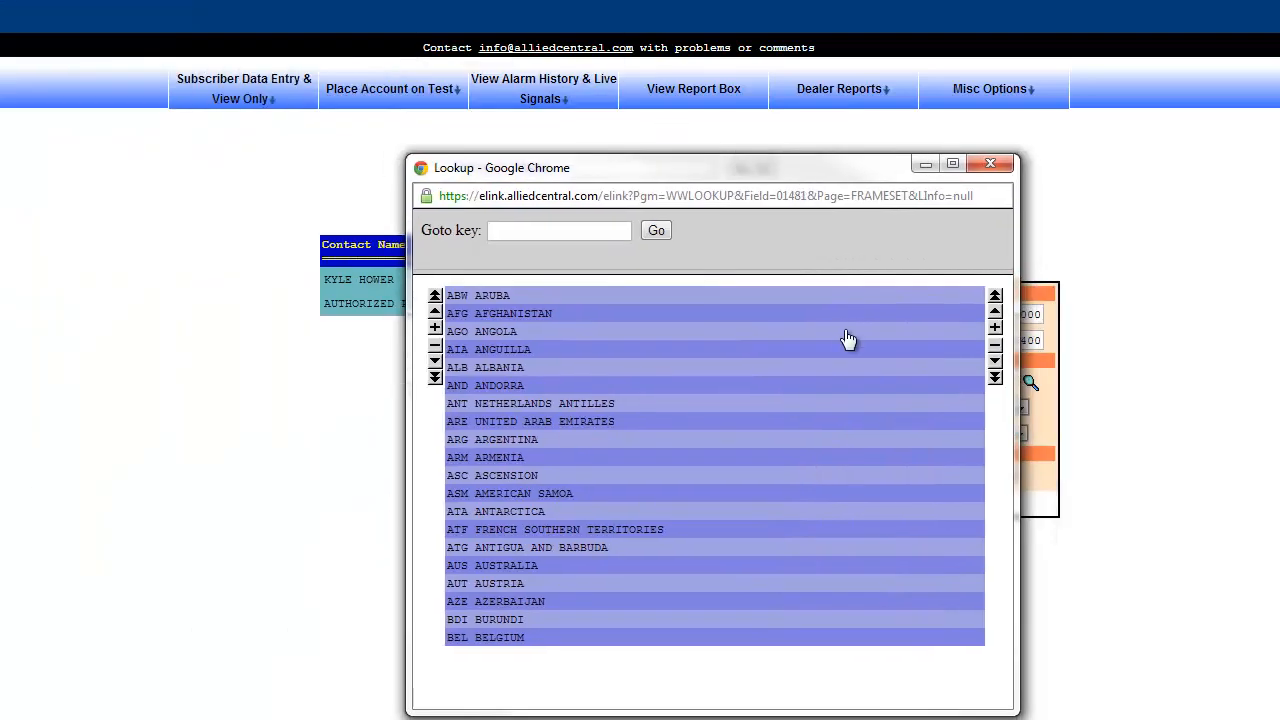
left_click(989, 164)
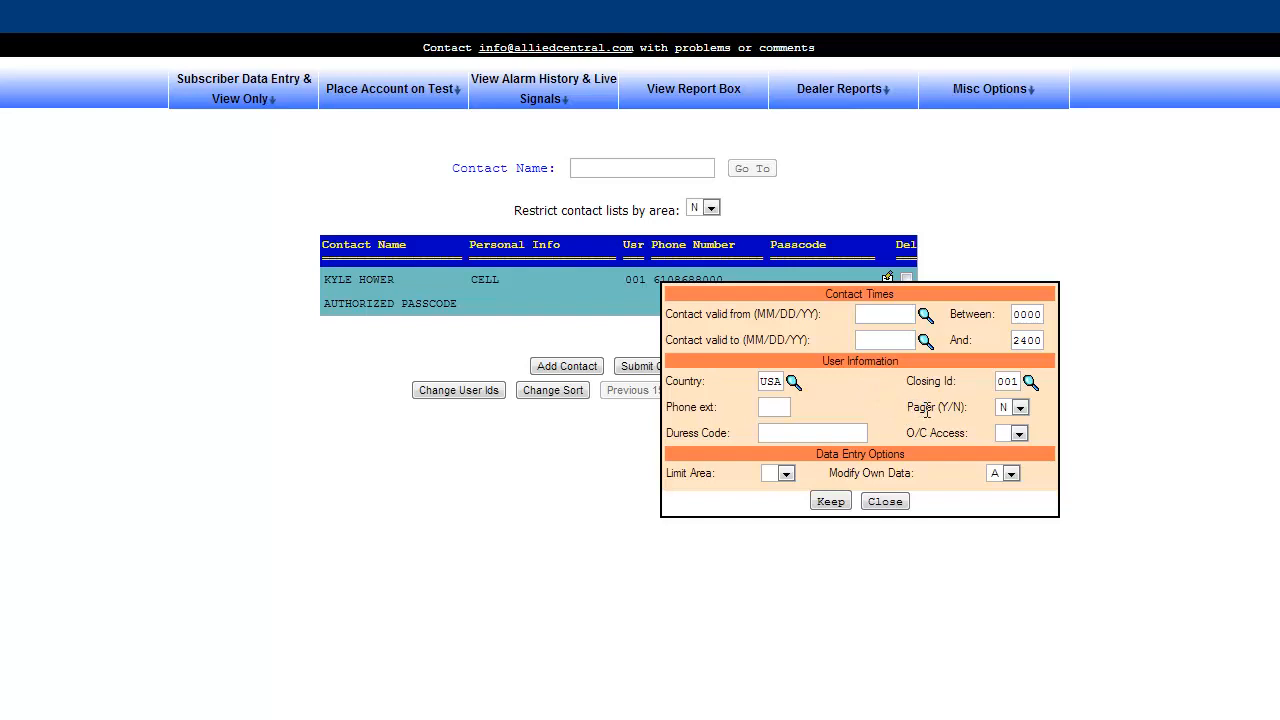
left_click(887, 502)
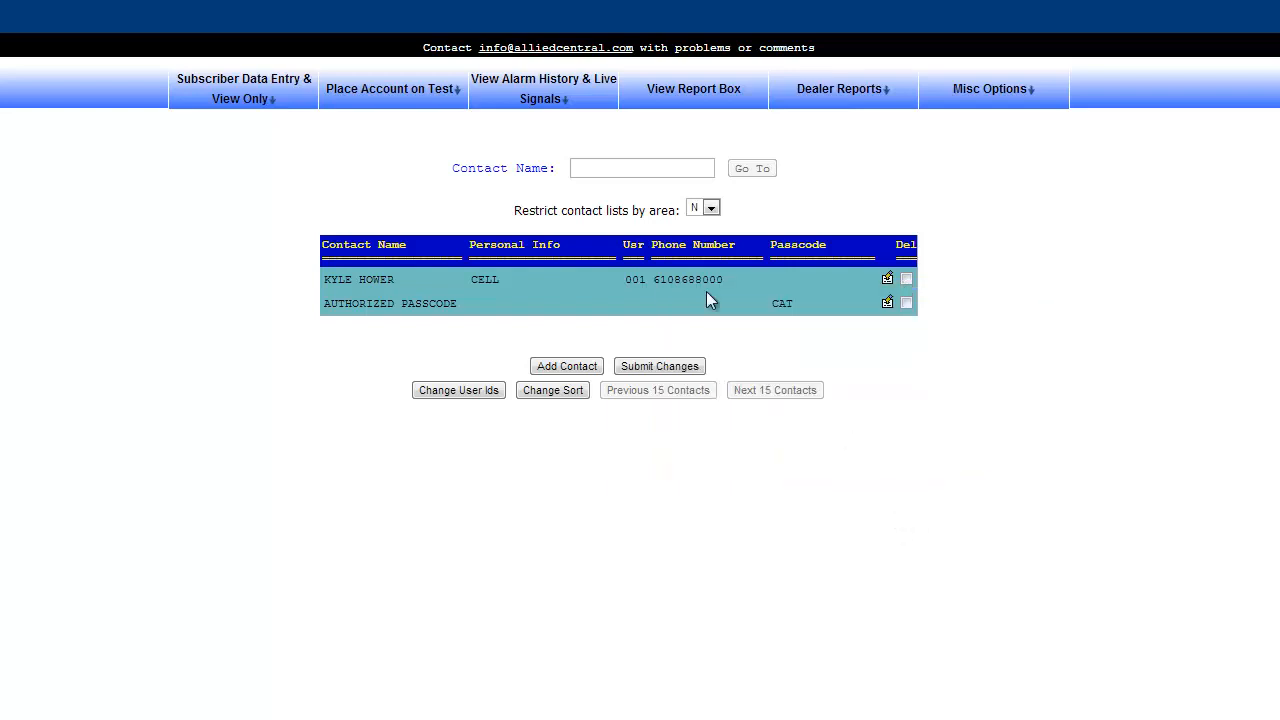
left_click_drag(625, 279, 651, 285)
Change the first contact's user ID to B and its closing ID to C1.
type("B1")
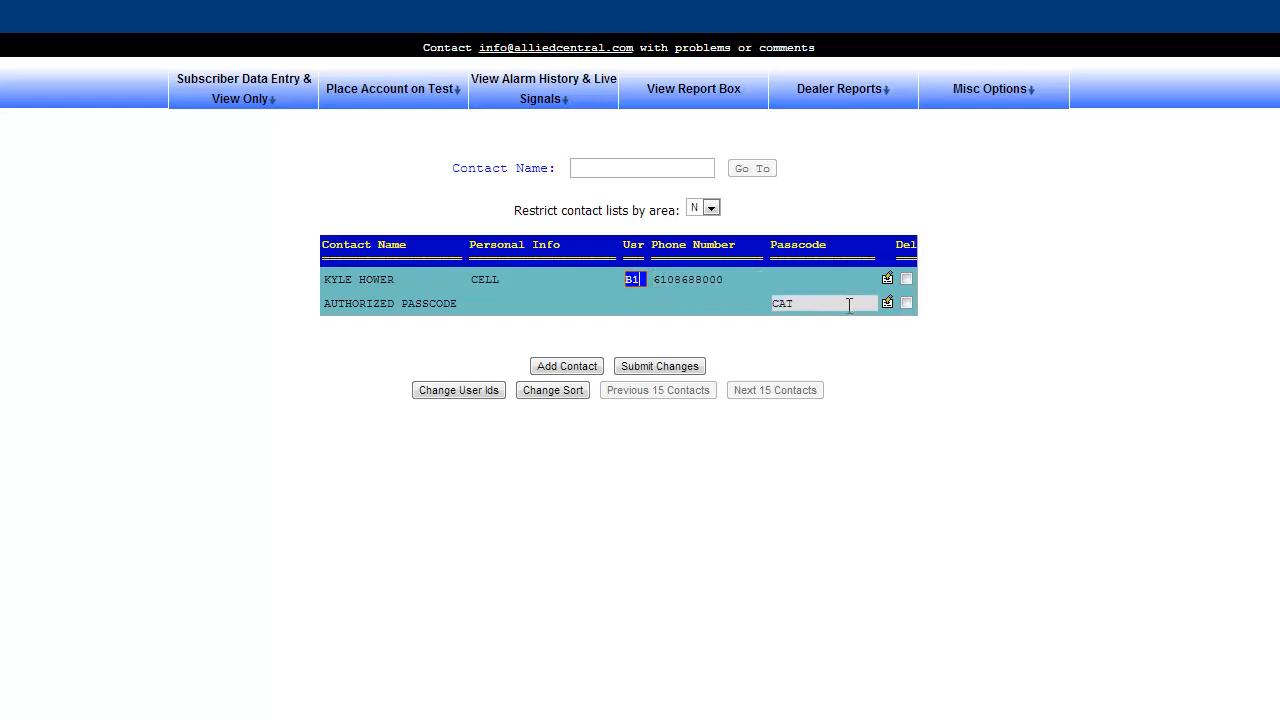
left_click(887, 279)
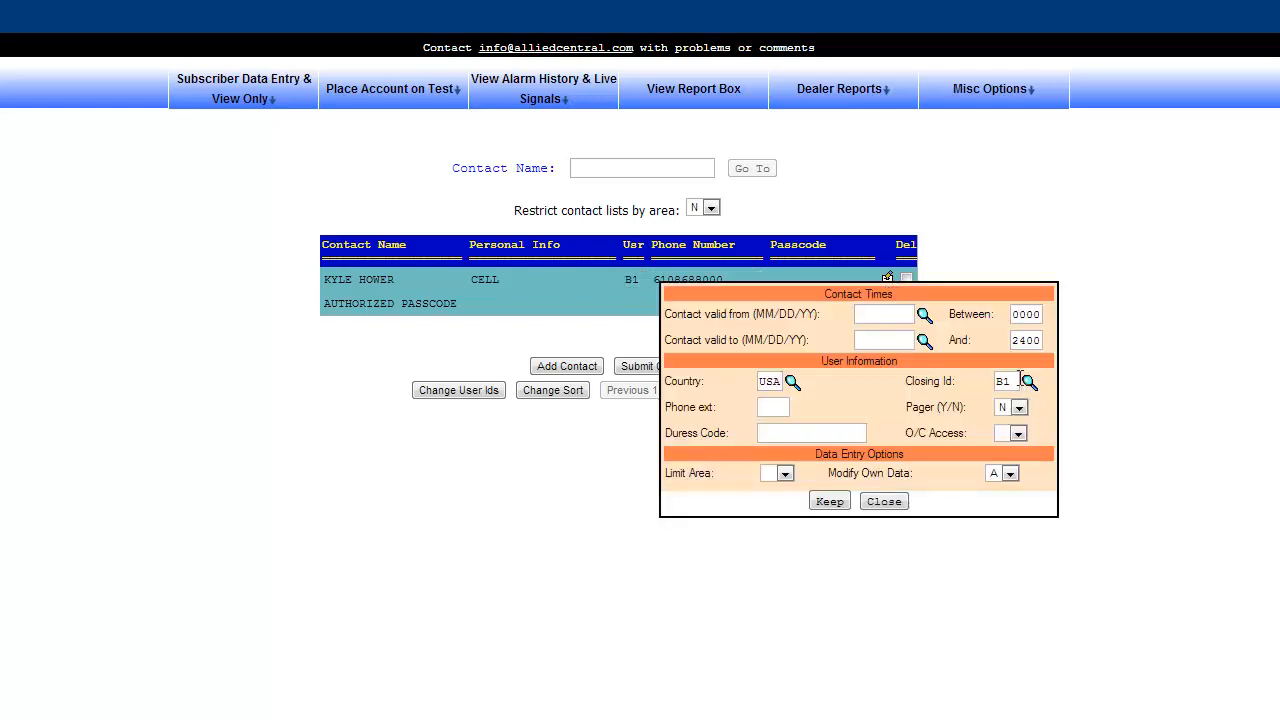
left_click_drag(1020, 380, 980, 379)
type("C1")
left_click(886, 504)
Set the first contact's user ID back to 001 and review its extension and duress code fields.
double_click(632, 280)
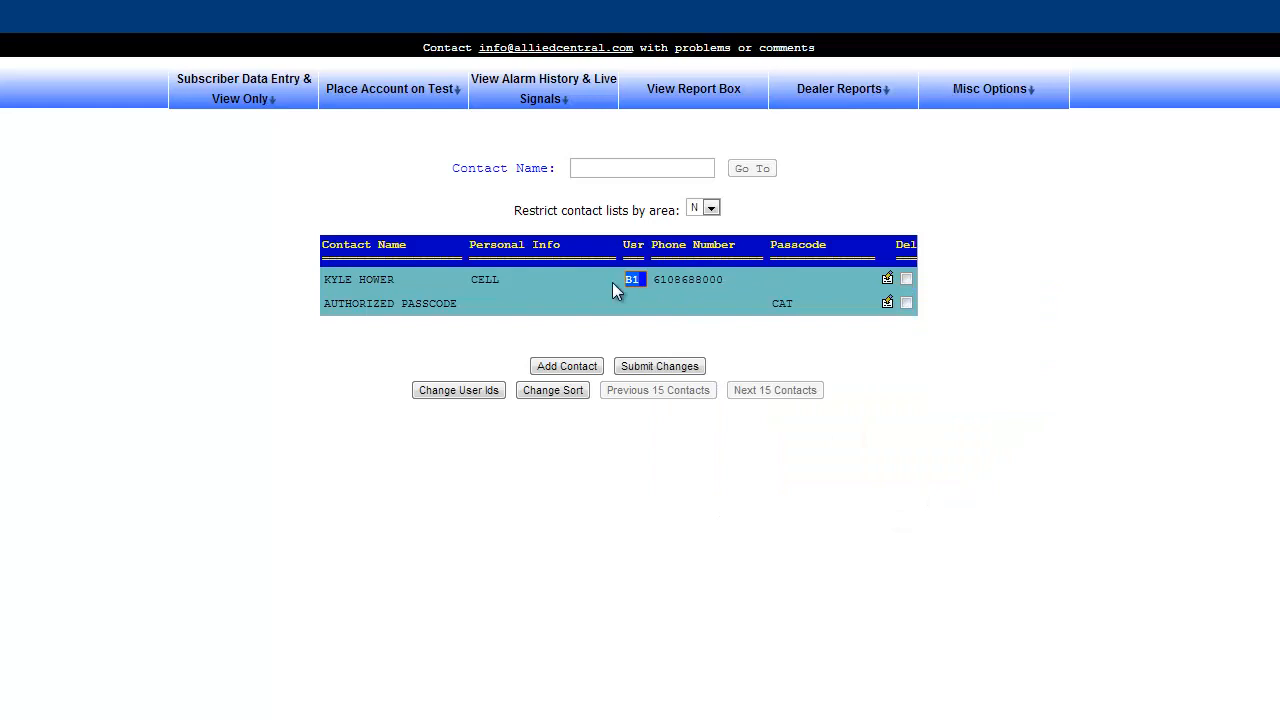
type("001")
left_click(887, 279)
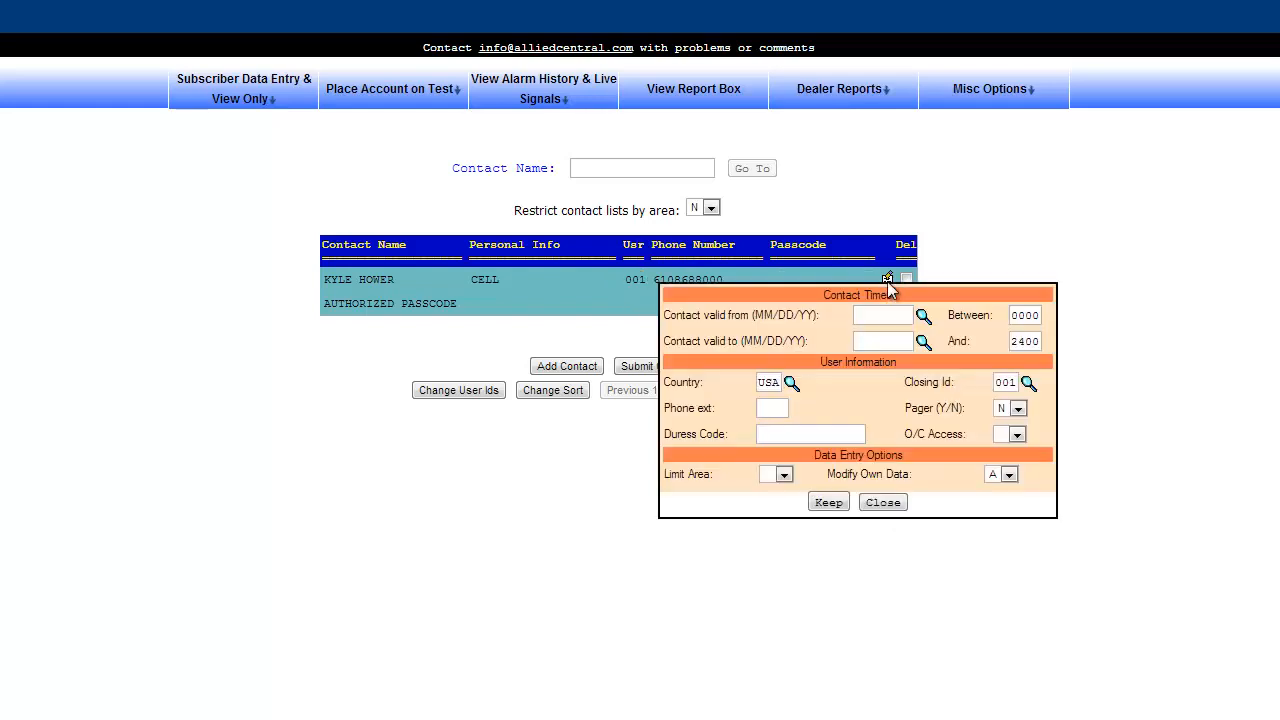
left_click(776, 408)
left_click(906, 408)
left_click_drag(906, 408, 1036, 414)
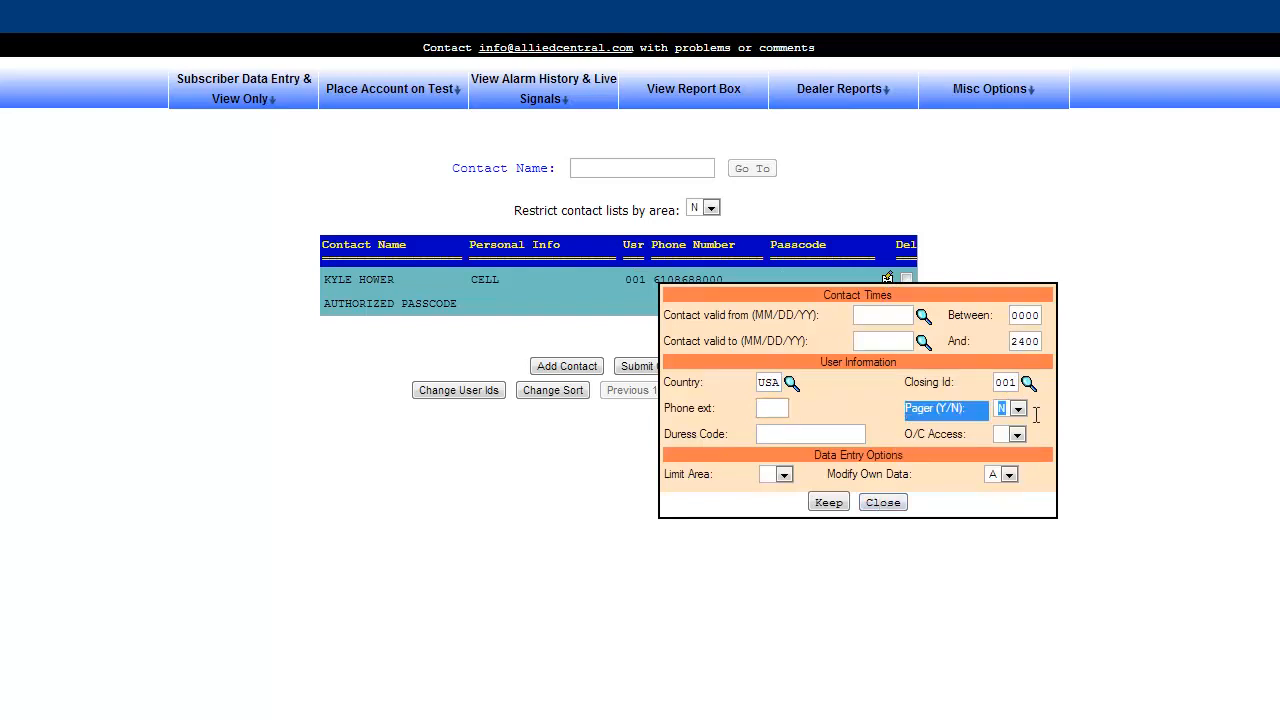
left_click(1034, 414)
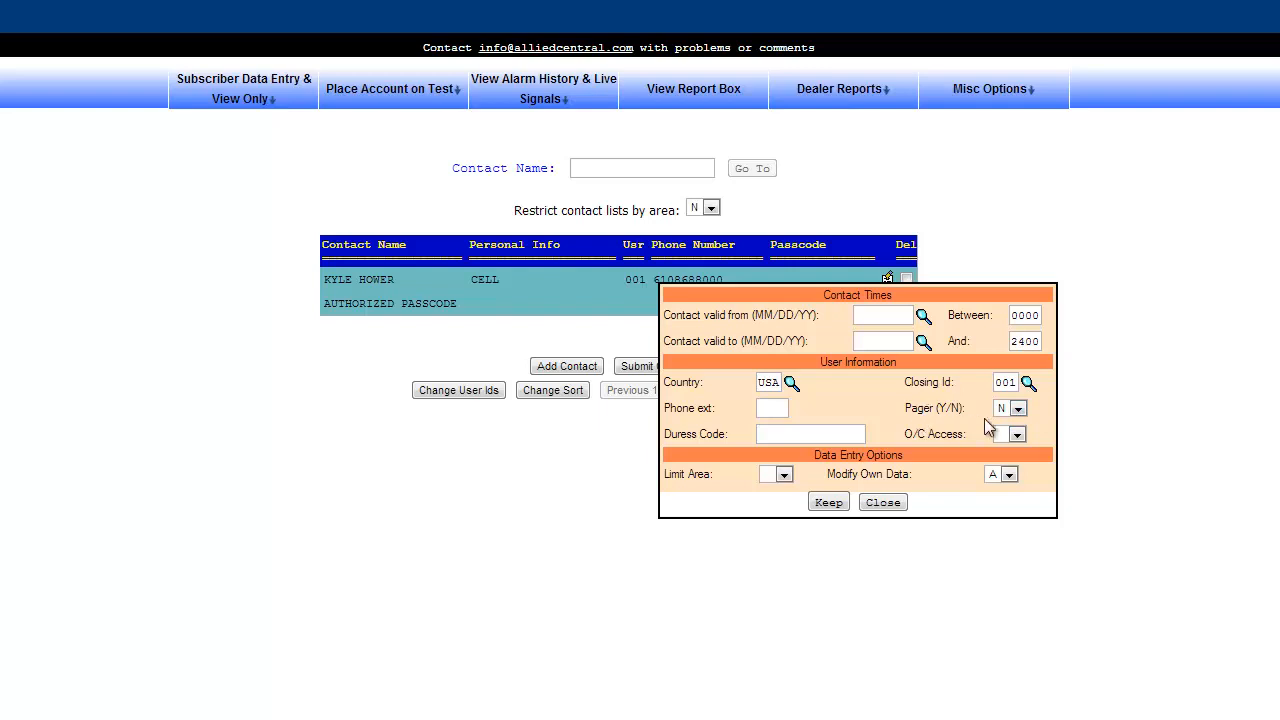
left_click(801, 432)
left_click(885, 502)
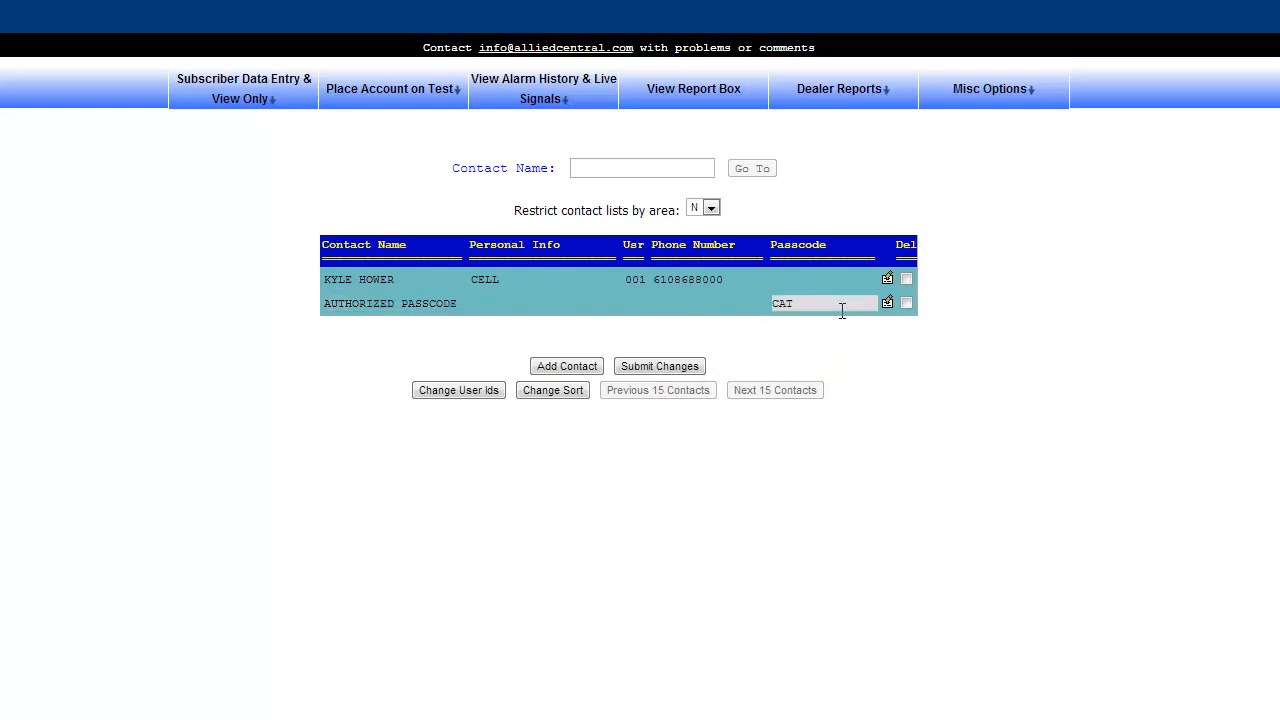
Save a duress code on the AUTHORIZED PASSCODE contact and reopen its details to confirm.
left_click(888, 303)
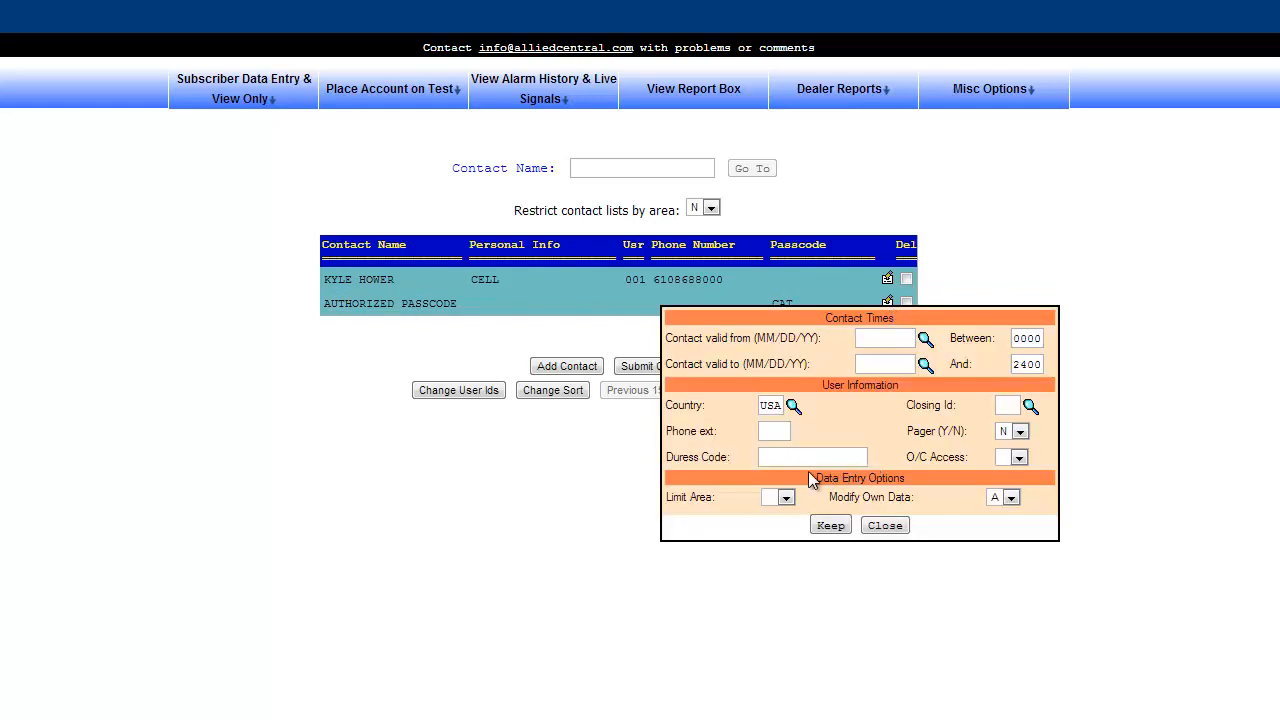
left_click(785, 459)
left_click(830, 527)
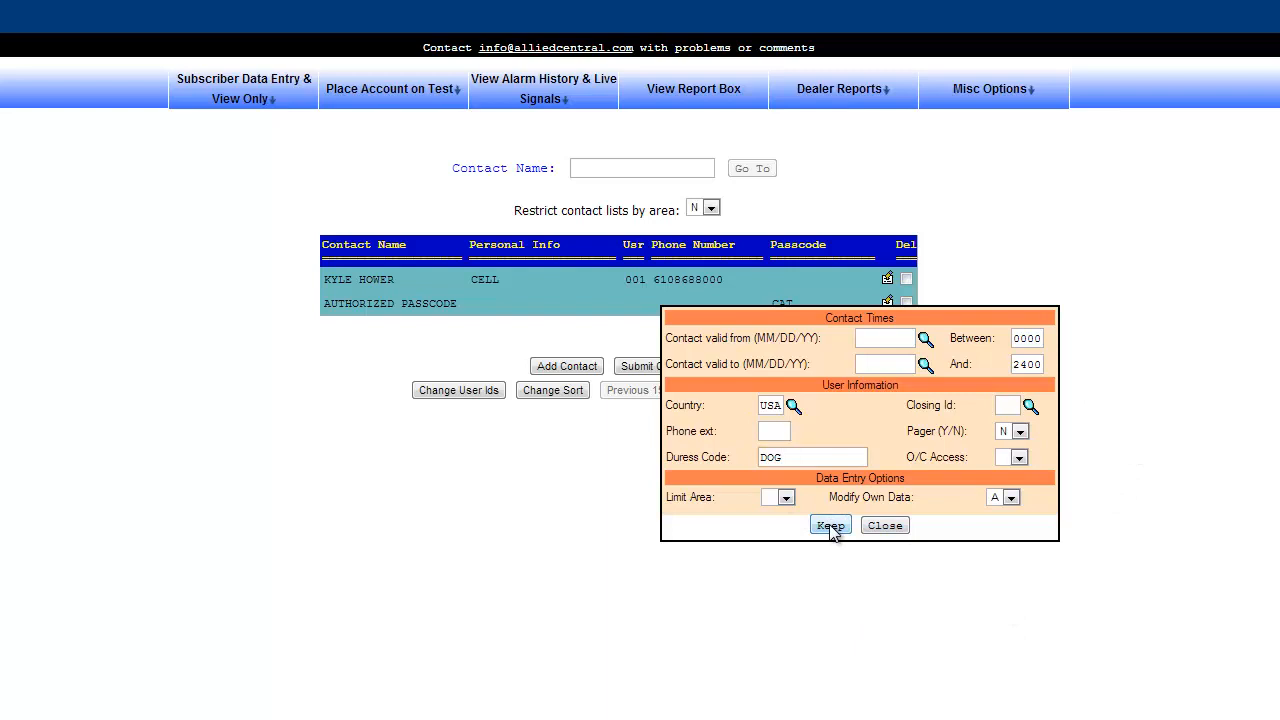
left_click(885, 527)
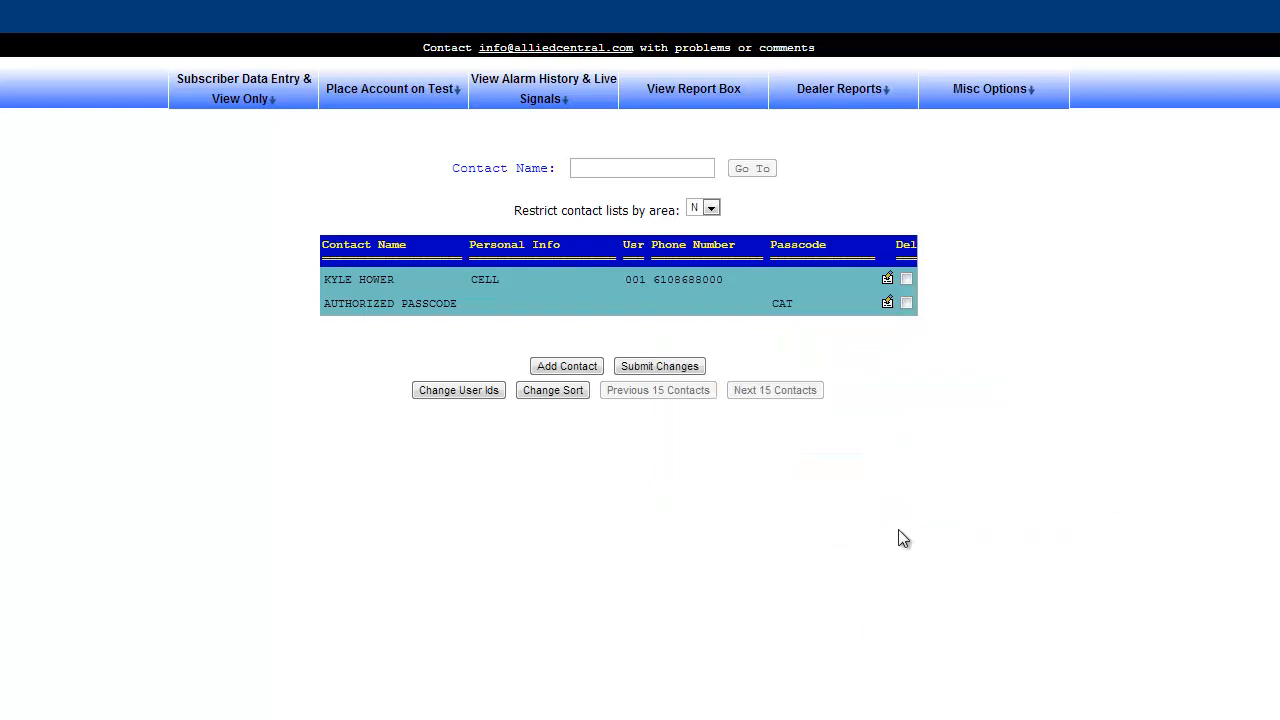
left_click(887, 304)
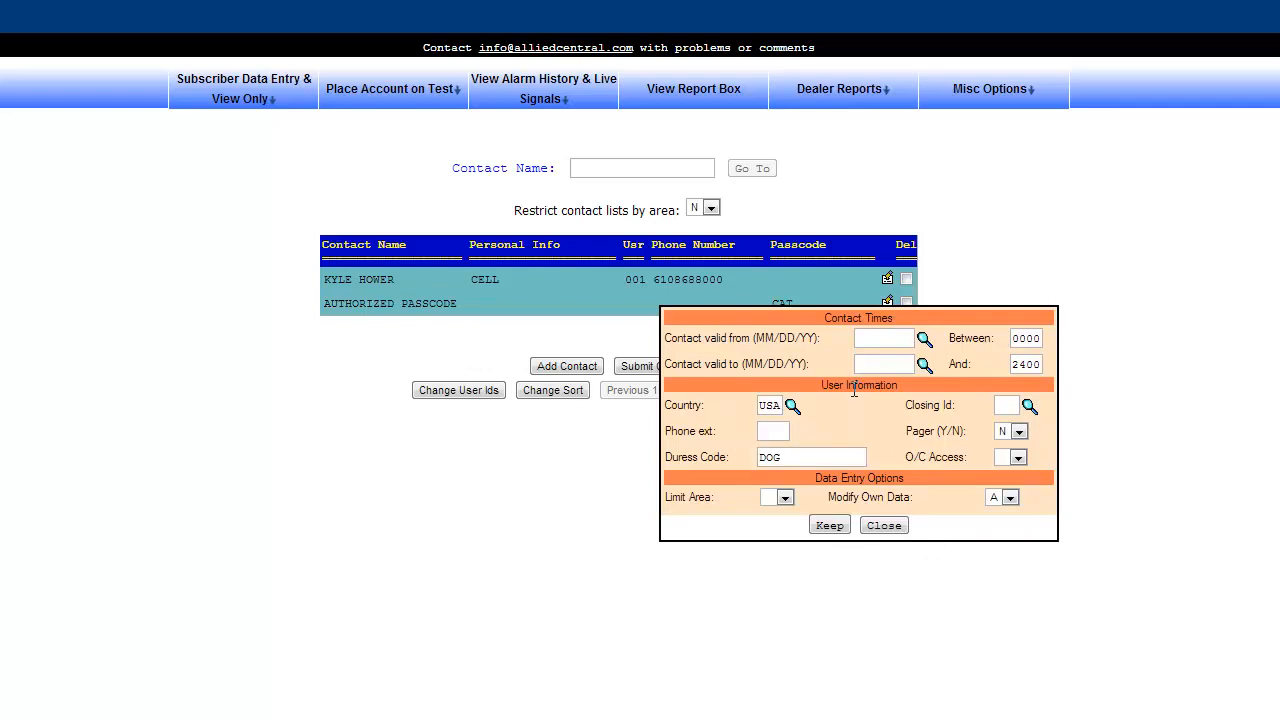
left_click(884, 526)
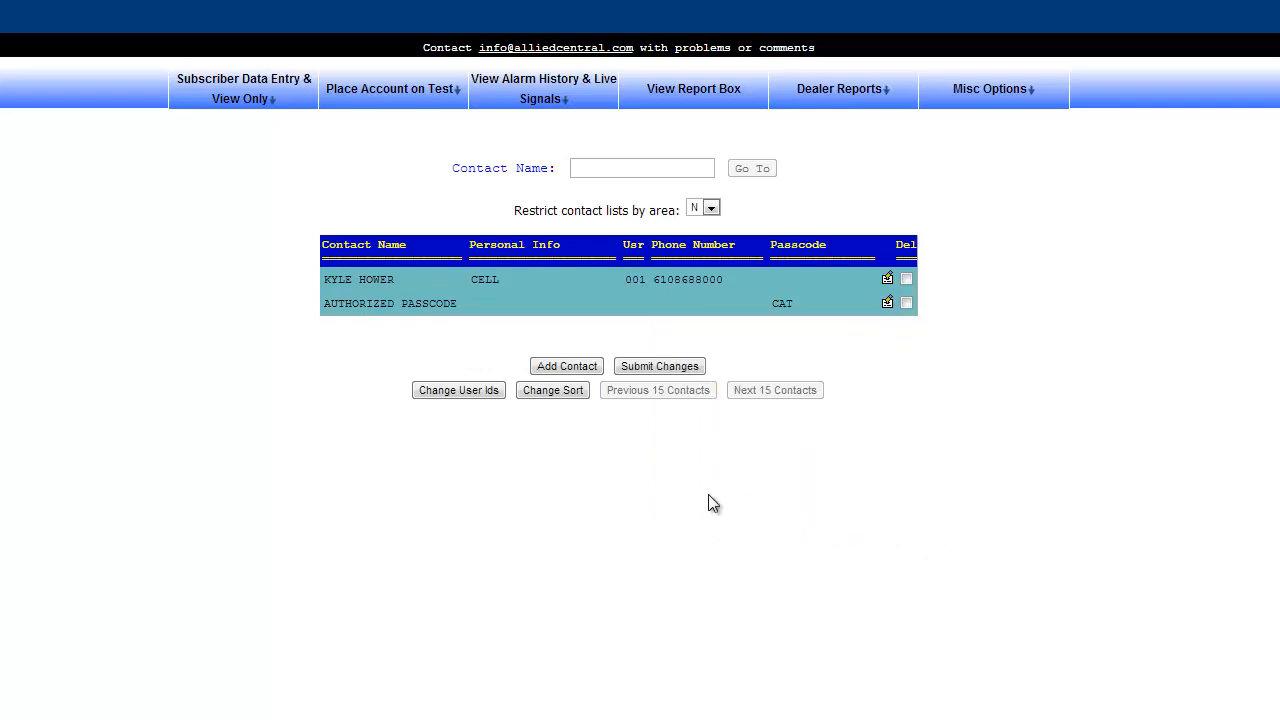
Submit the contact changes for account 1110 and confirm the save.
left_click(676, 366)
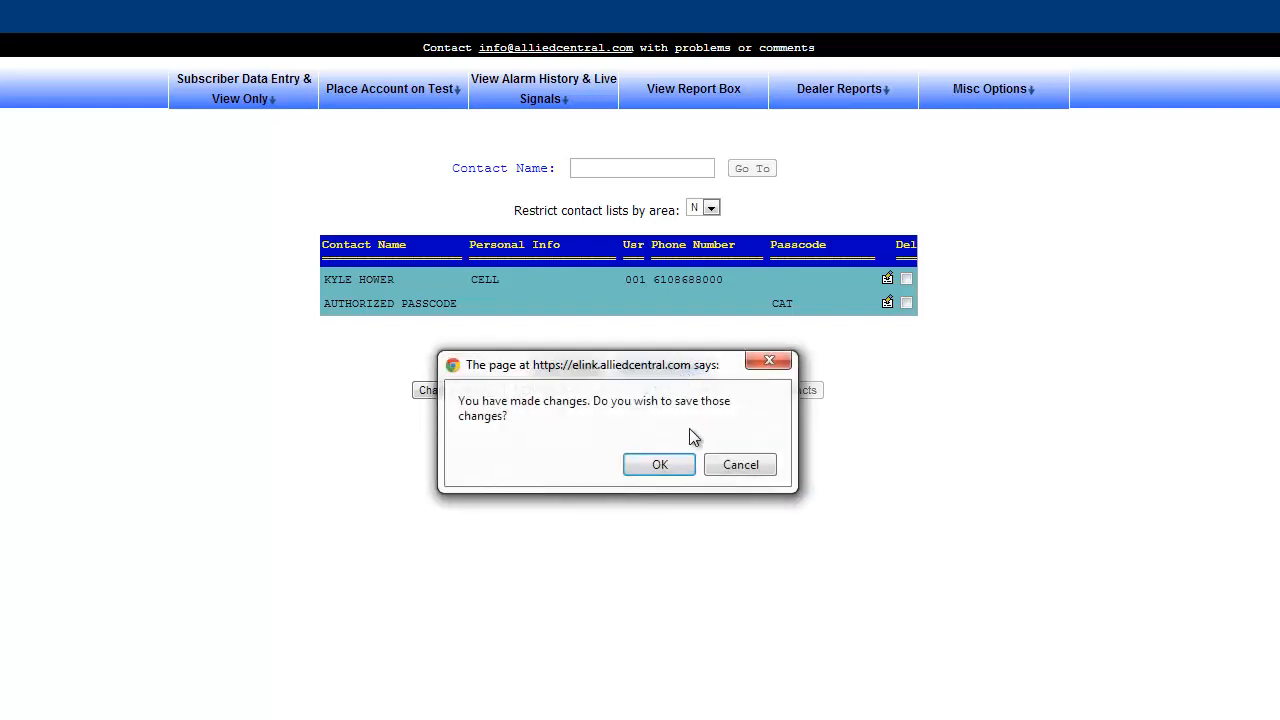
left_click(667, 470)
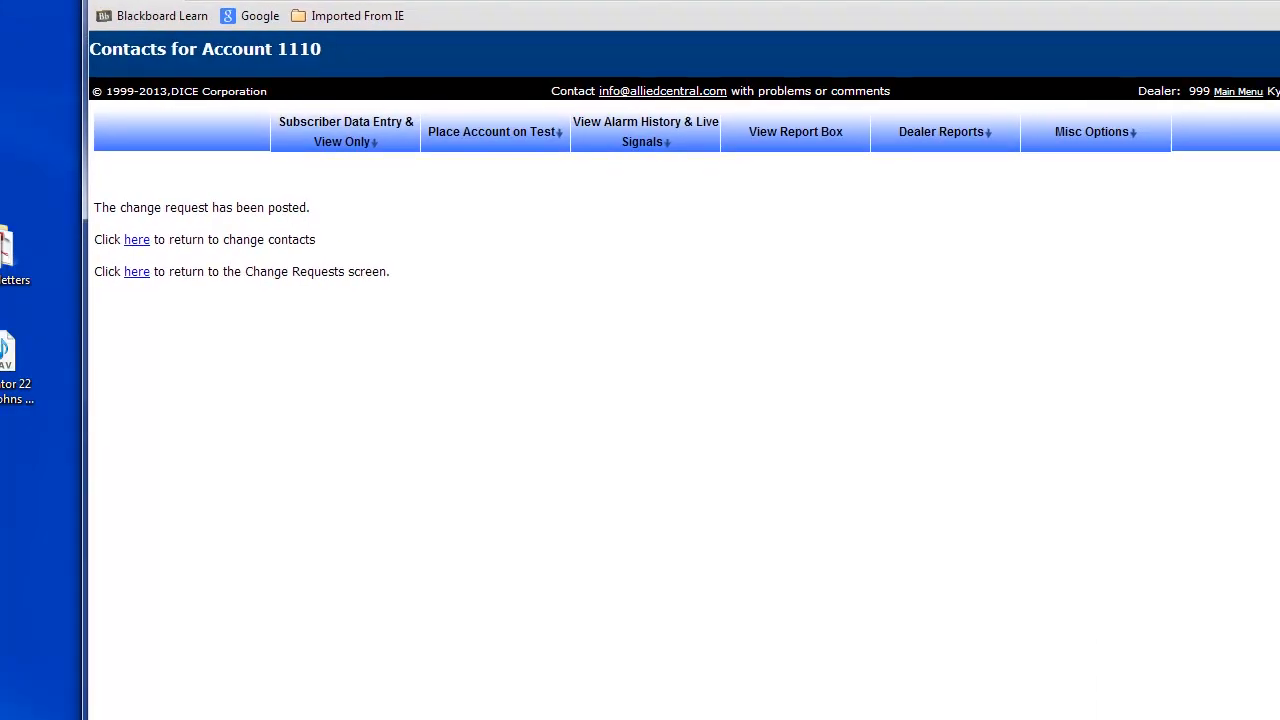
mouse_move(378, 186)
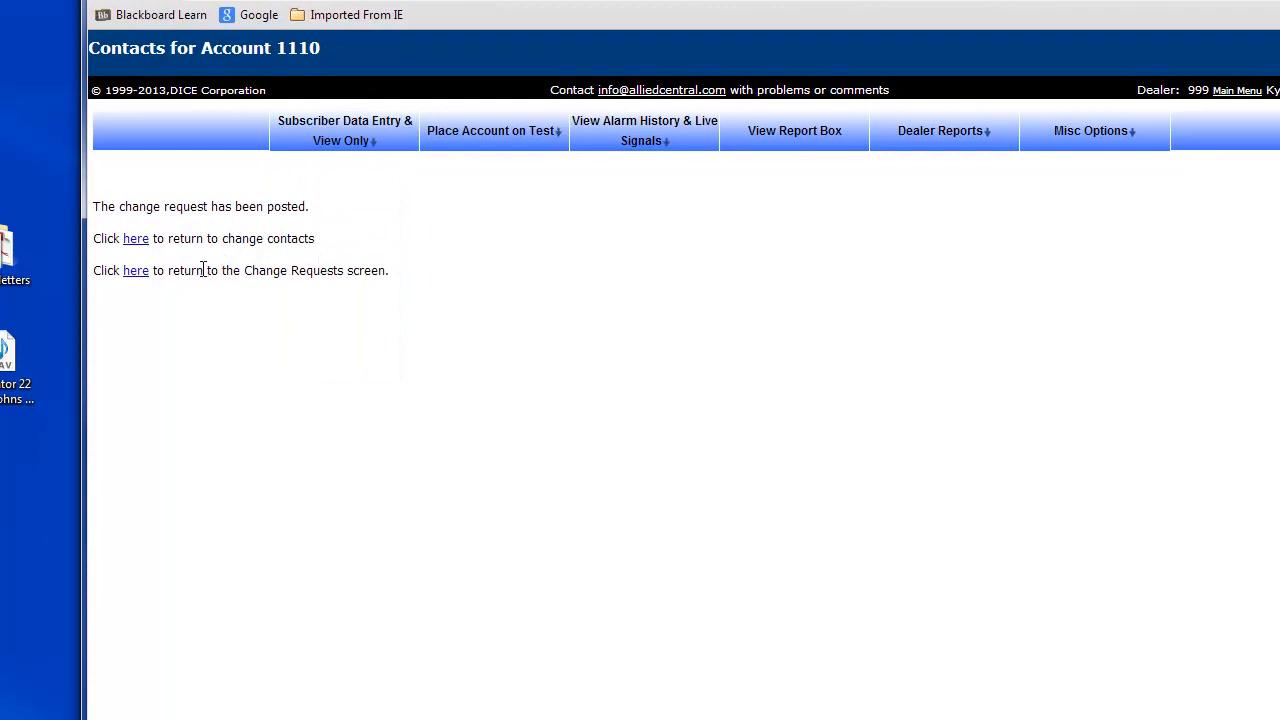
Return to account 1110's contacts and bring up the Change User Ids page.
left_click(137, 241)
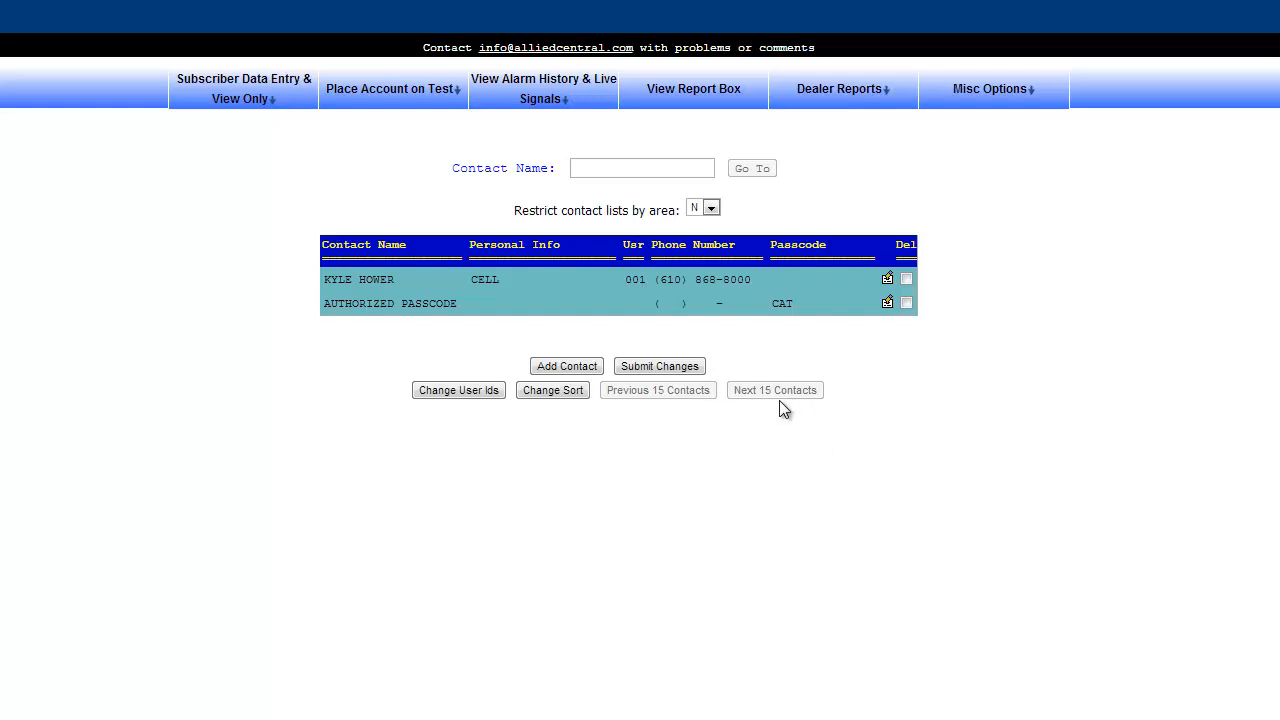
left_click(466, 396)
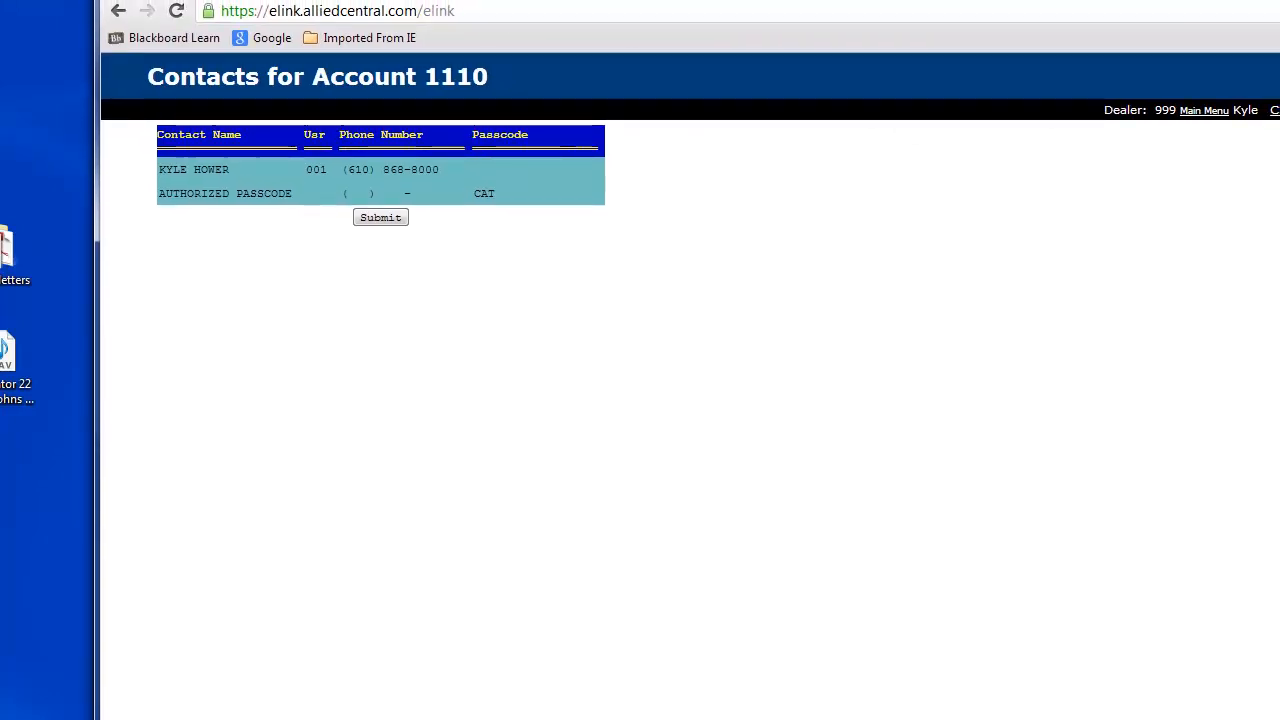
Submit the user ID change, go back to the contacts list, and select the first contact's user ID.
left_click(386, 221)
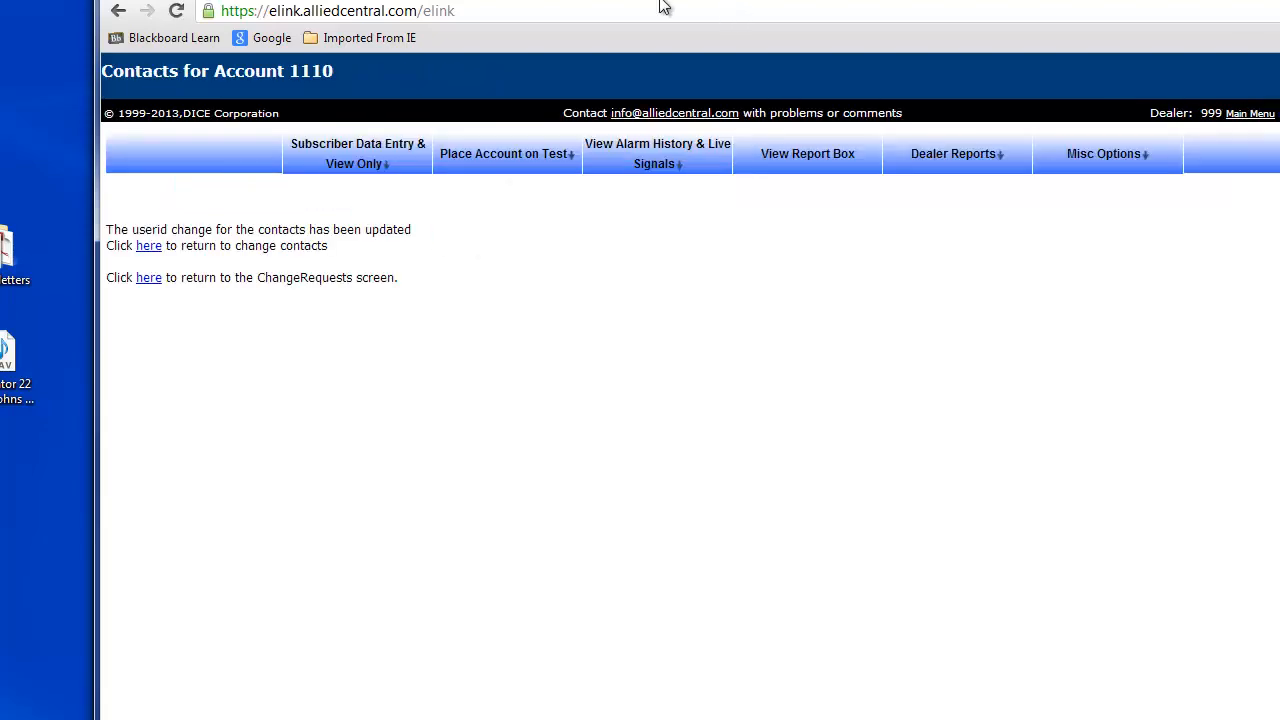
left_click(149, 246)
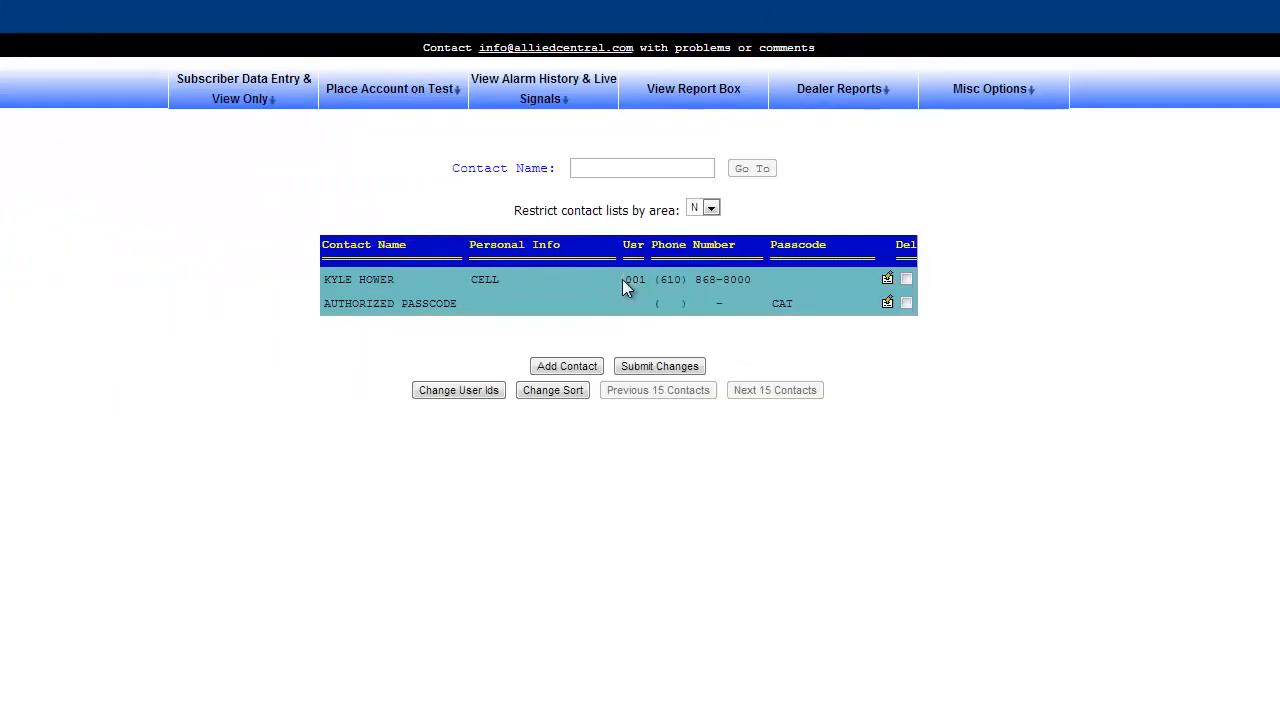
left_click_drag(622, 279, 648, 281)
double_click(633, 281)
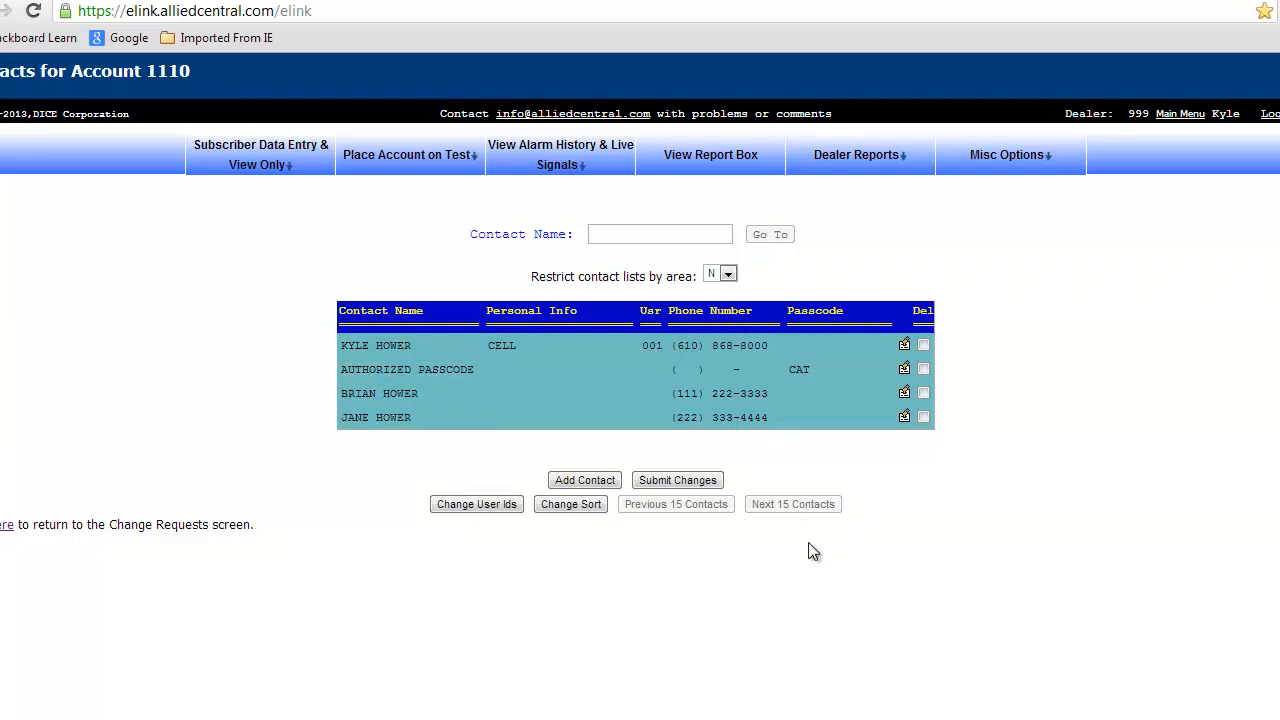
In Change Sort, move the third contact to first and the fourth to second, save, and return to the list.
left_click(572, 505)
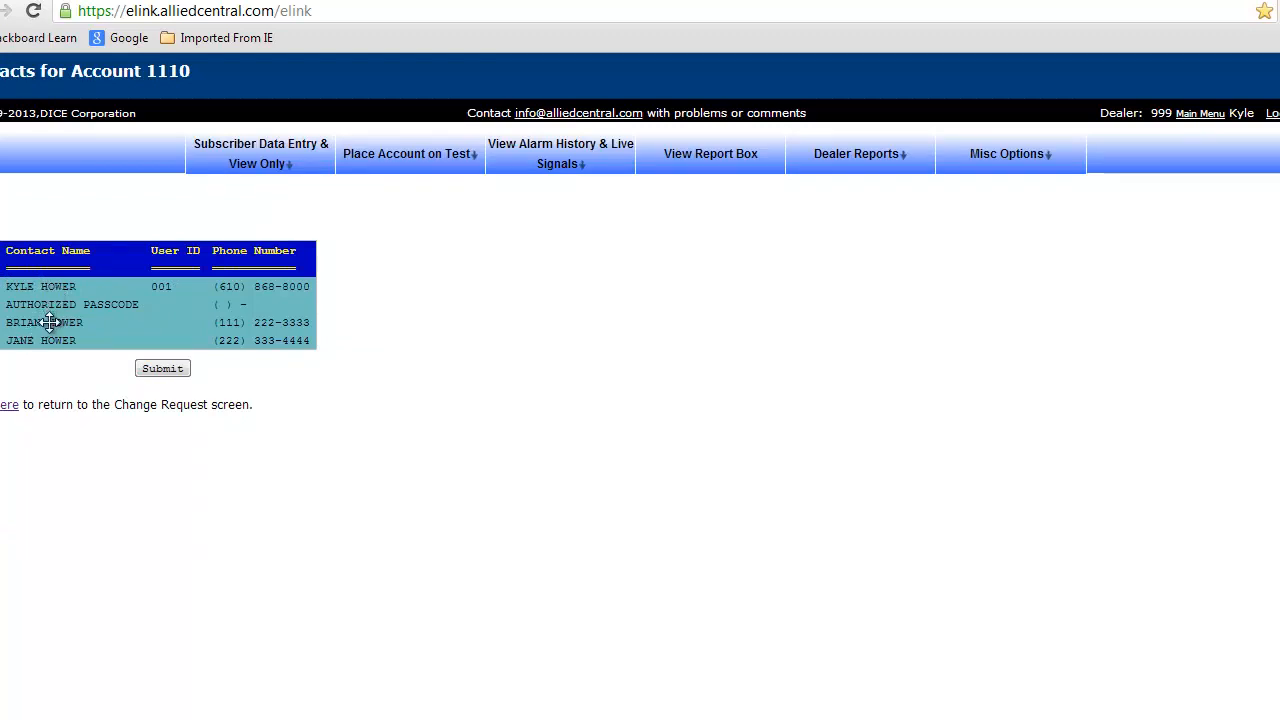
left_click_drag(50, 322, 51, 289)
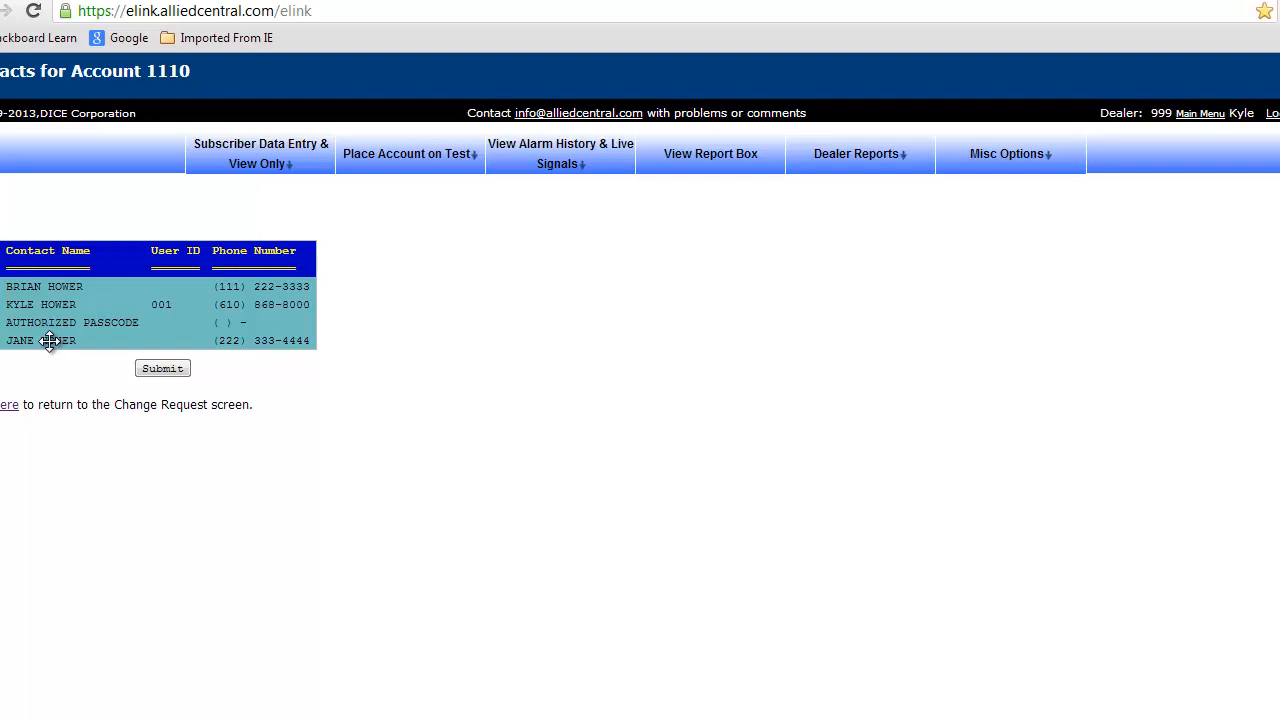
left_click_drag(49, 341, 49, 305)
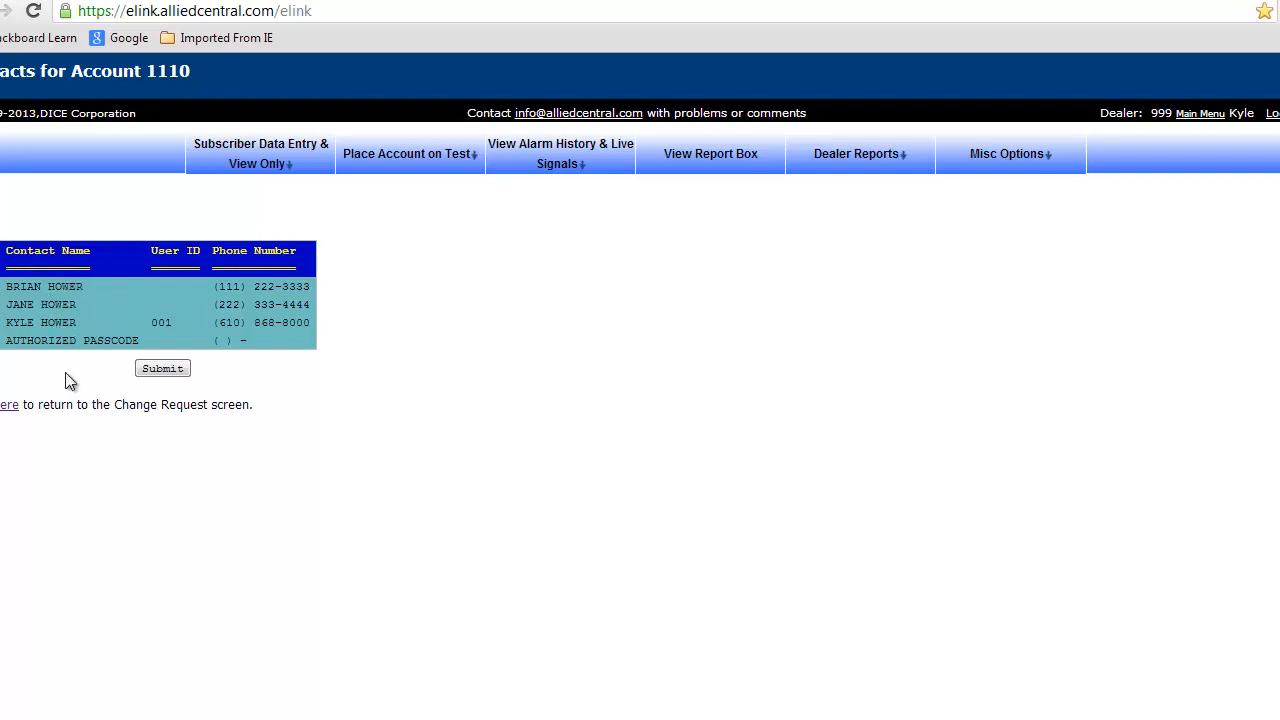
left_click(165, 372)
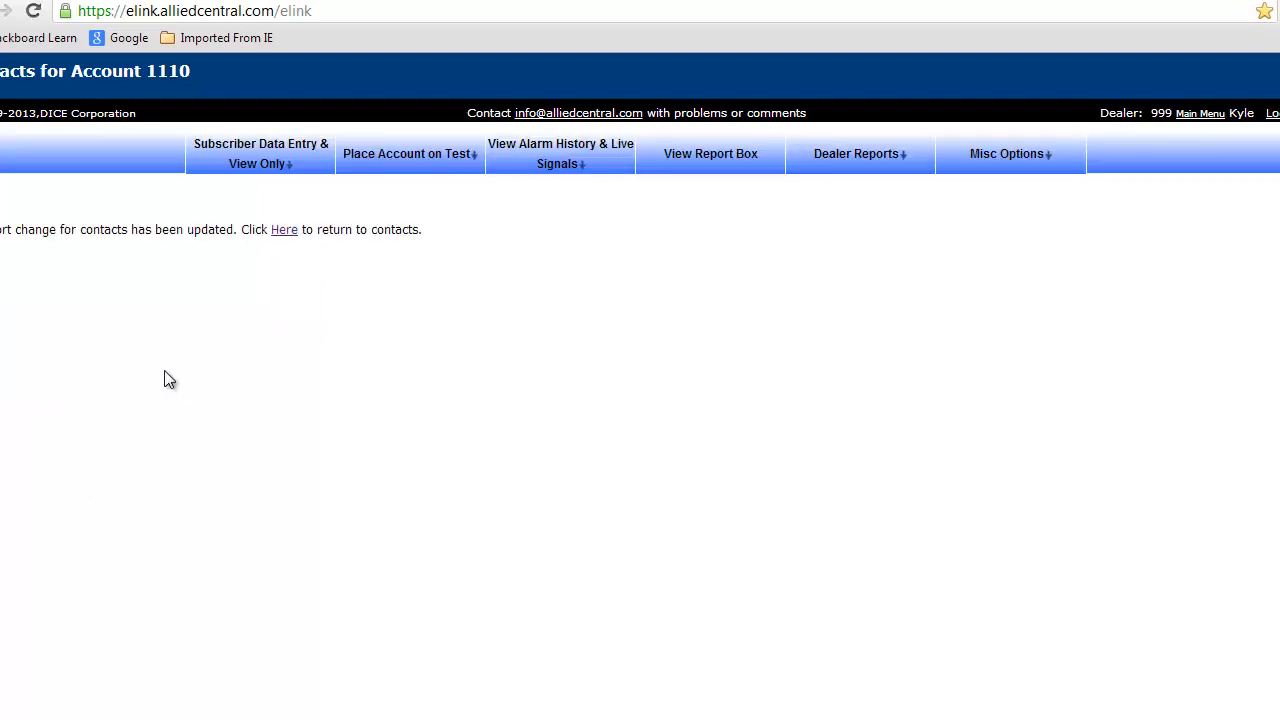
left_click(287, 231)
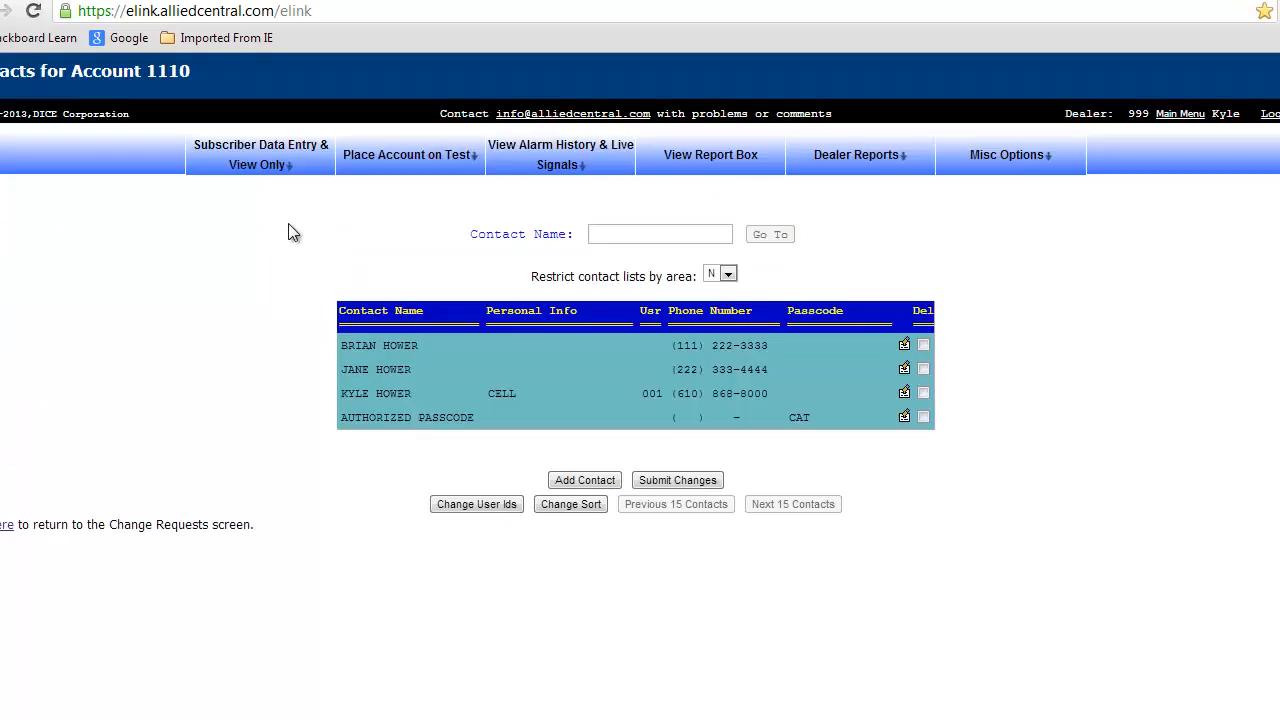